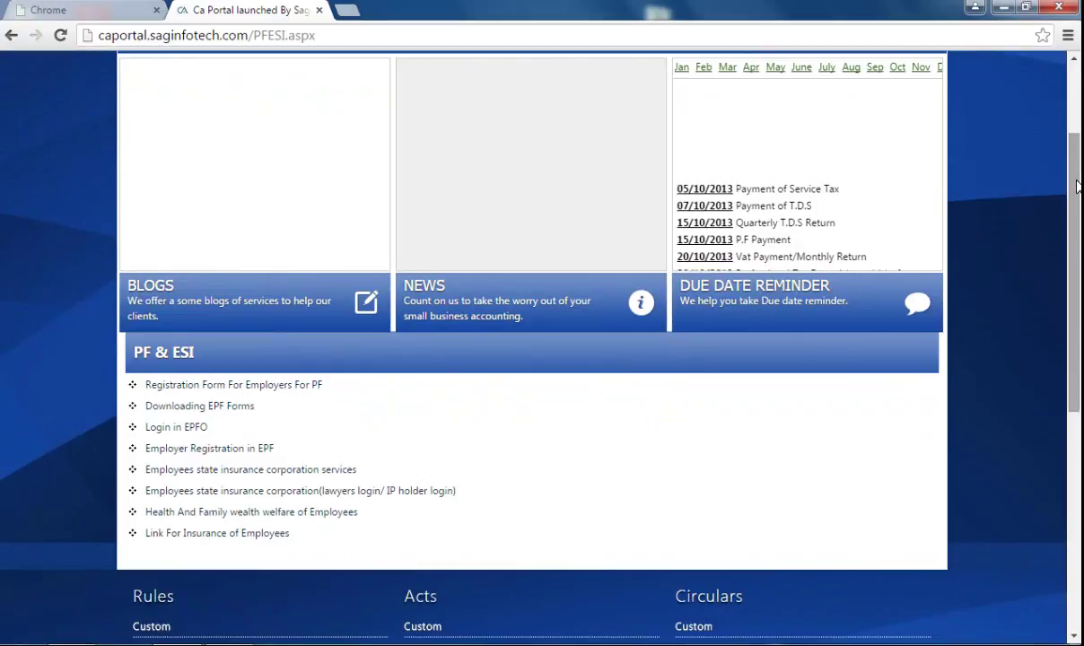
Open the EPFO employer e-Sewa login site in a new tab, then return to CA Portal
scroll(1077, 186, "up", 2)
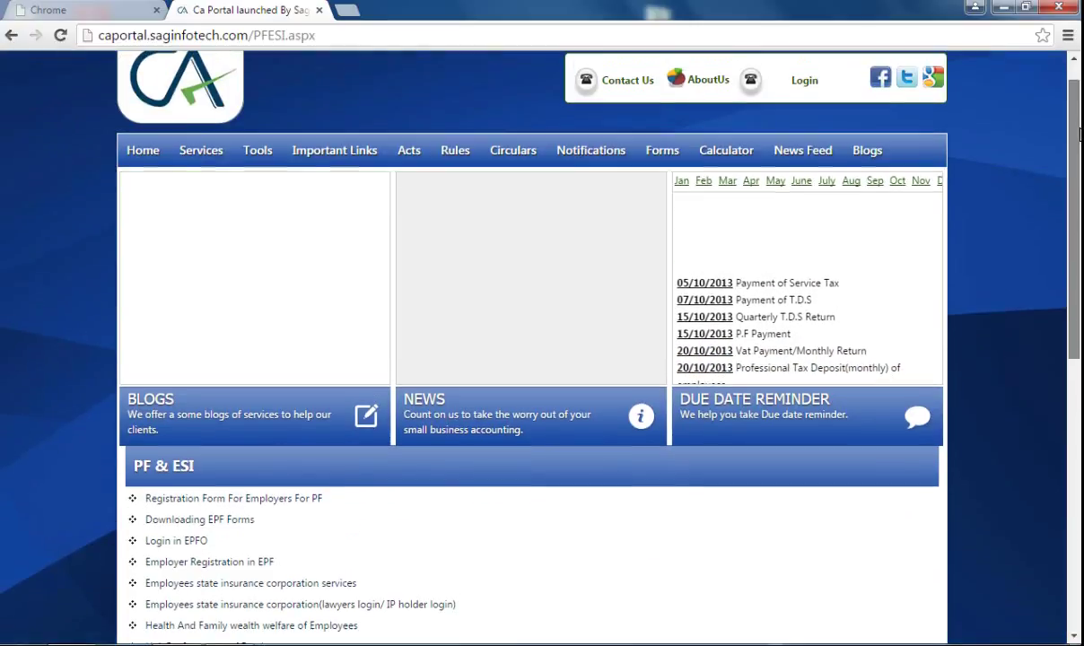
scroll(624, 267, "down", 1)
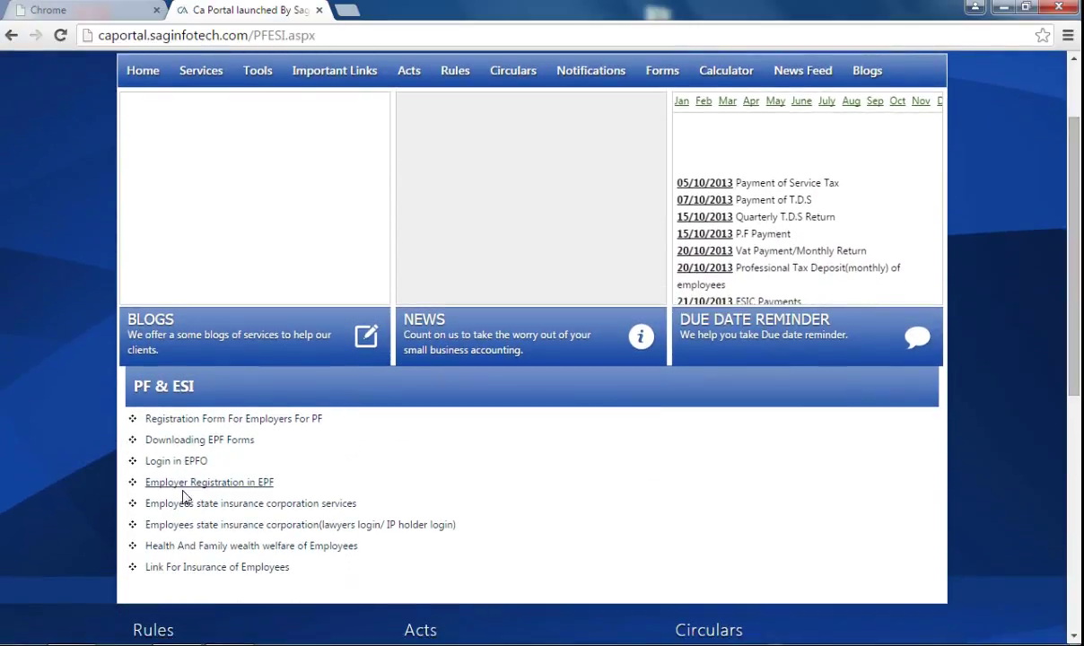
left_click(179, 461)
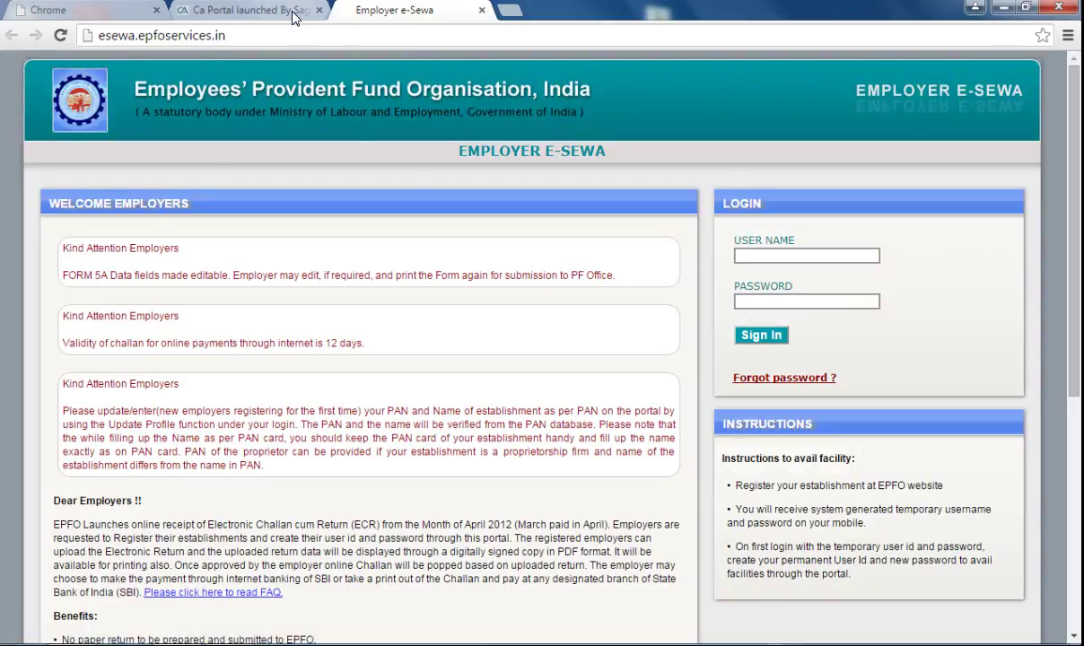
left_click(294, 18)
Look over the site menus and choose Notifications > Income Tax
mouse_move(352, 266)
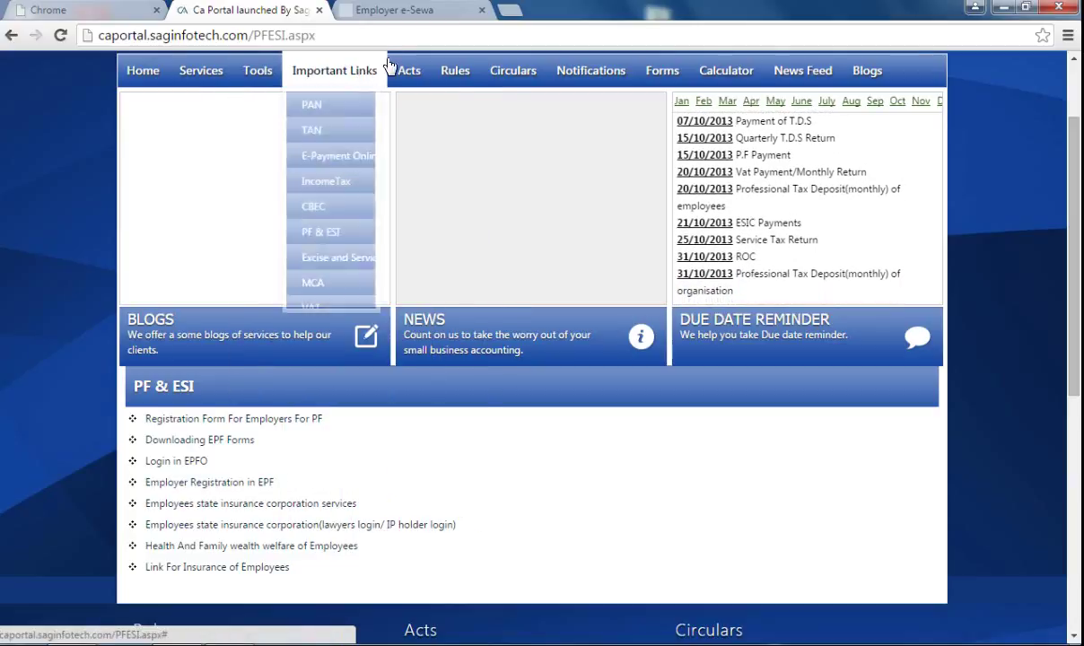
mouse_move(403, 73)
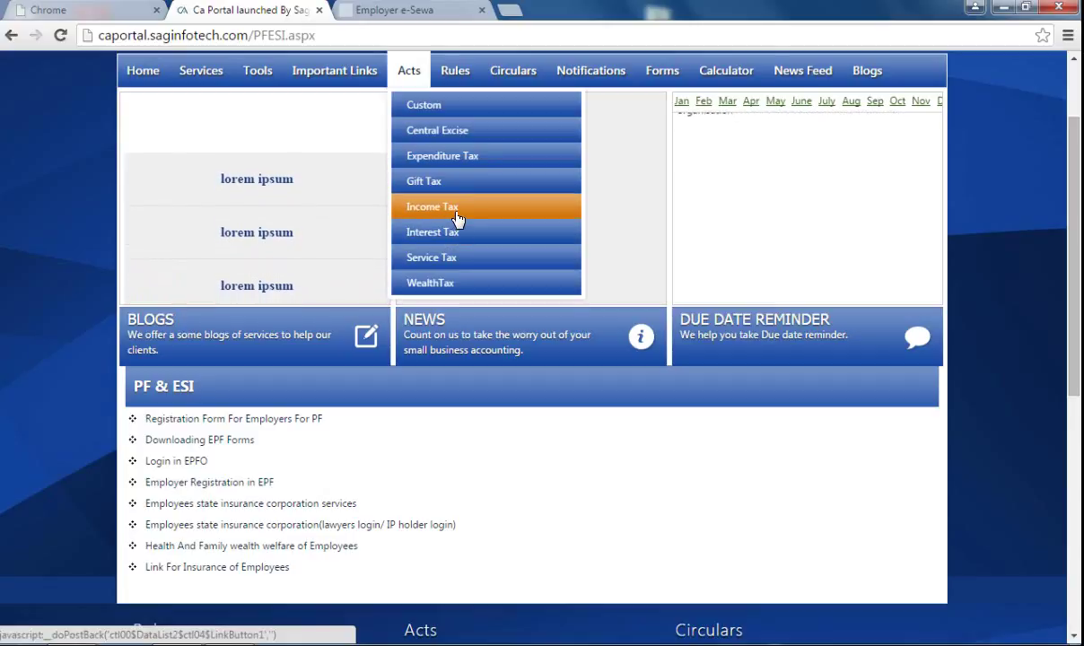
mouse_move(460, 82)
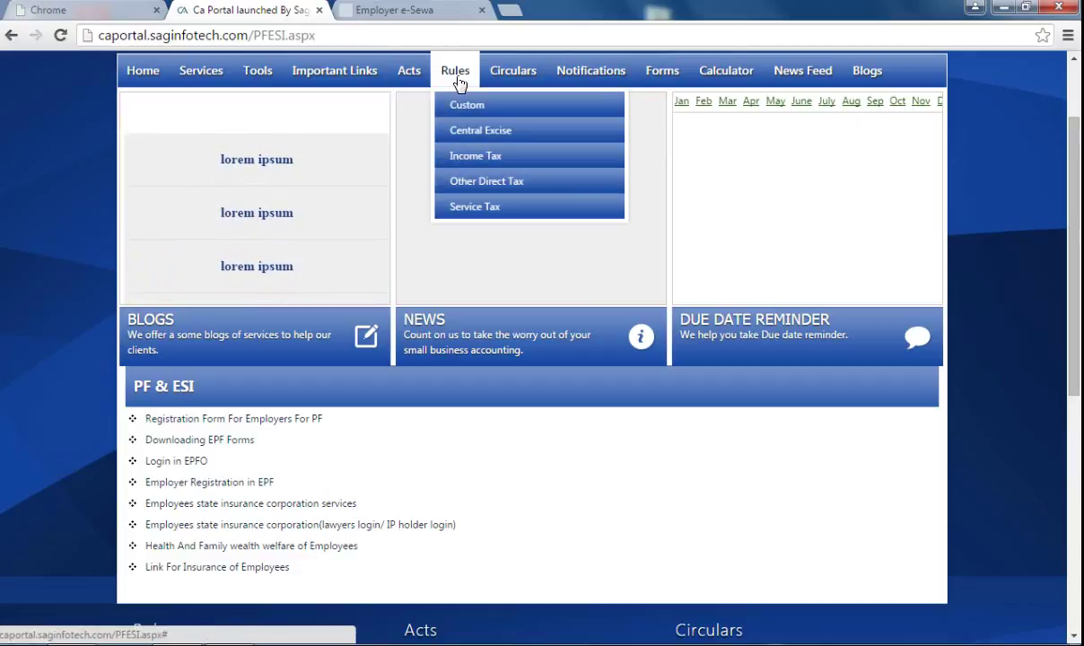
mouse_move(496, 80)
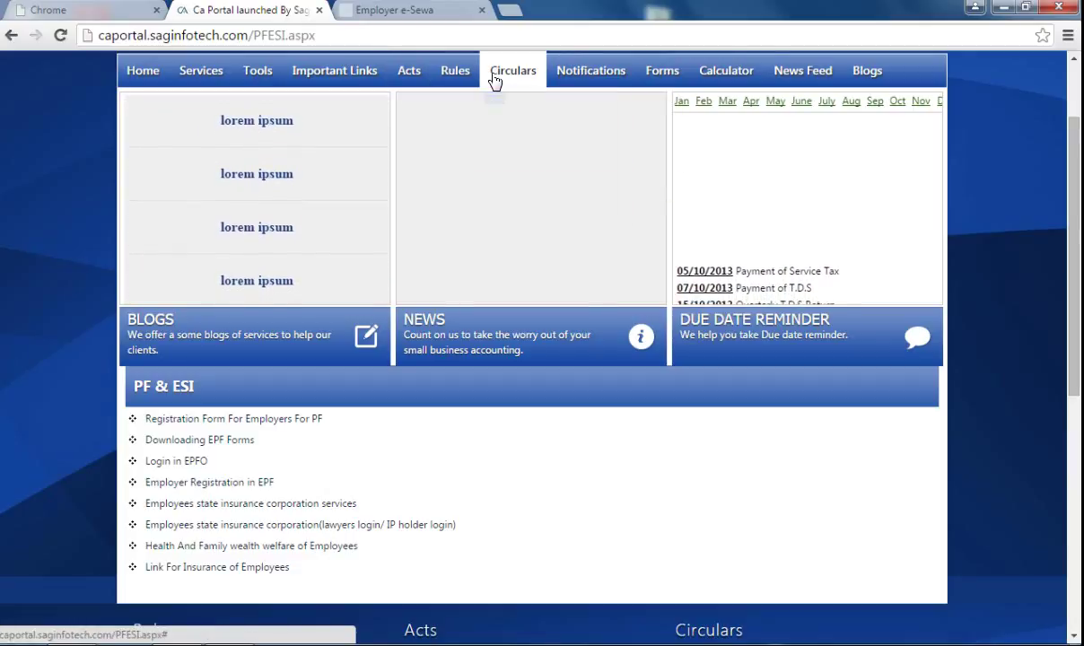
mouse_move(575, 79)
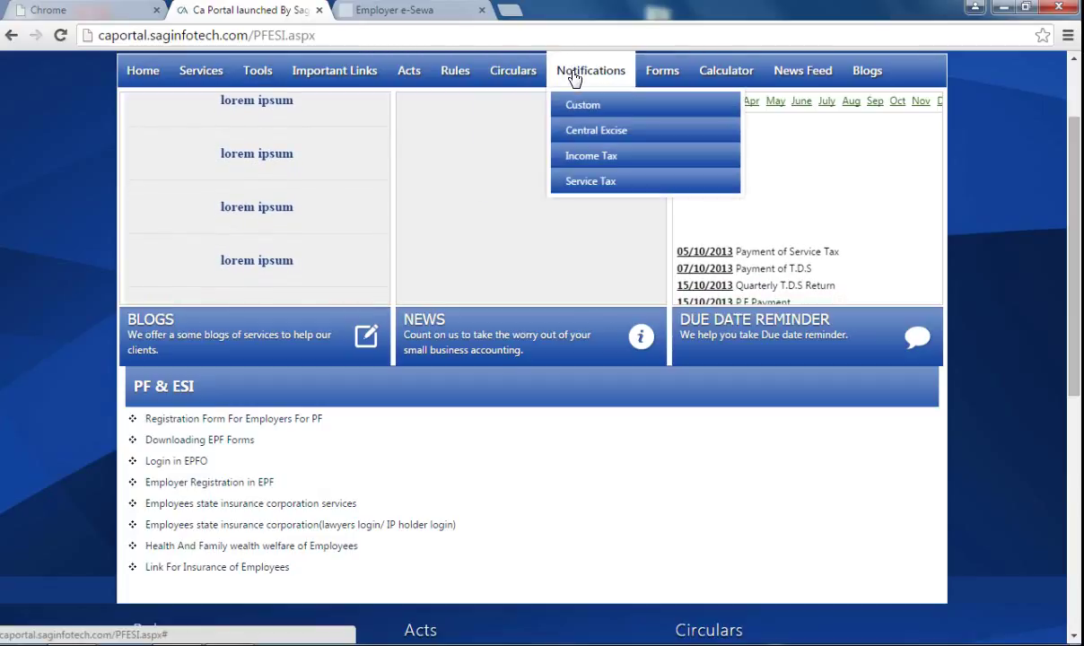
left_click(585, 162)
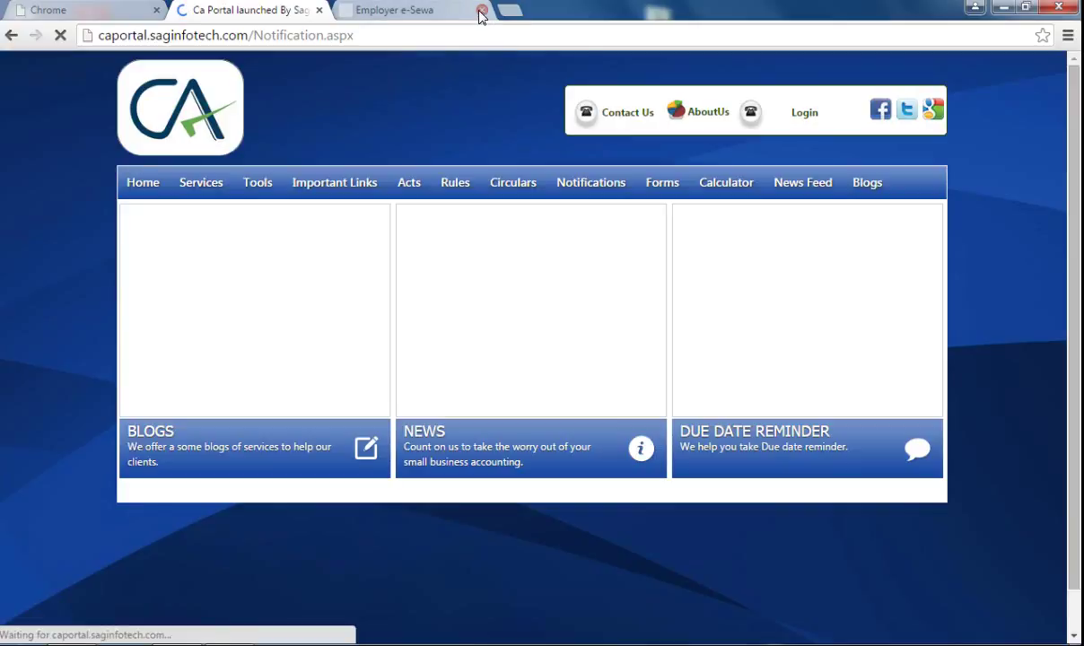
Close the EPFO tab, scan the Income Tax notifications table, and open Forms > Income Tax
left_click(481, 10)
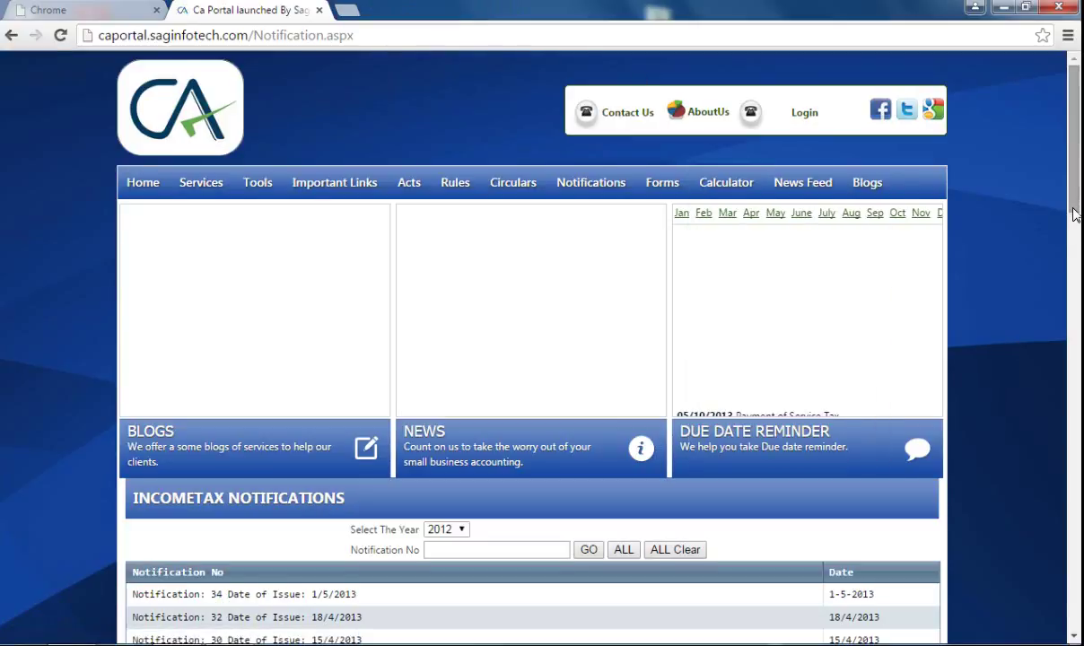
mouse_move(1076, 213)
left_mouse_down()
mouse_move(1078, 265)
mouse_move(1073, 205)
left_mouse_up()
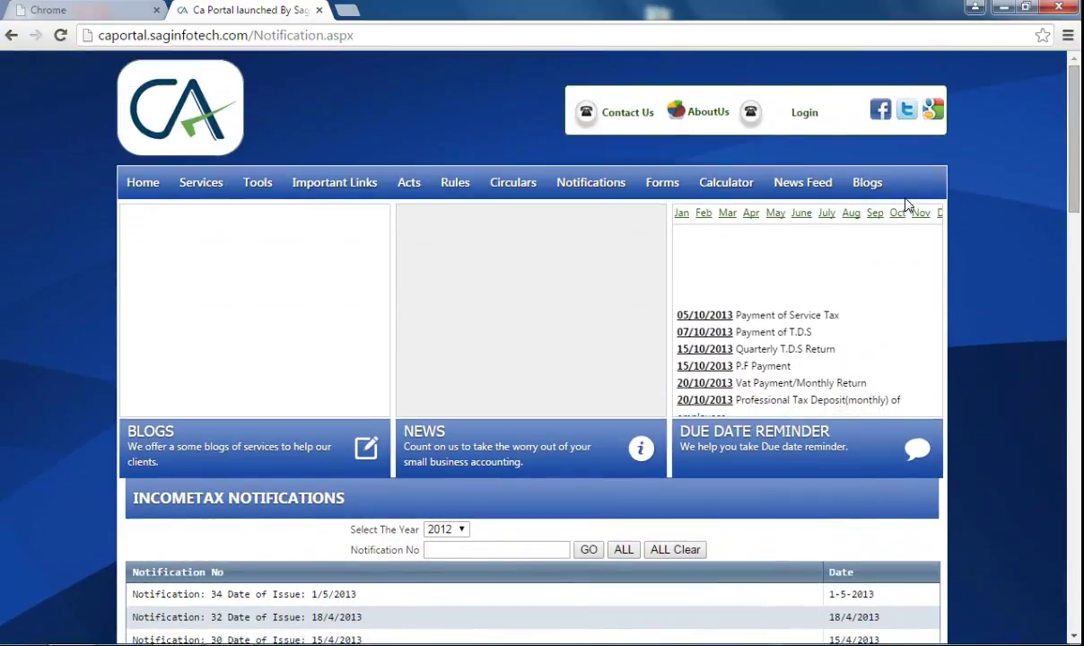
mouse_move(675, 192)
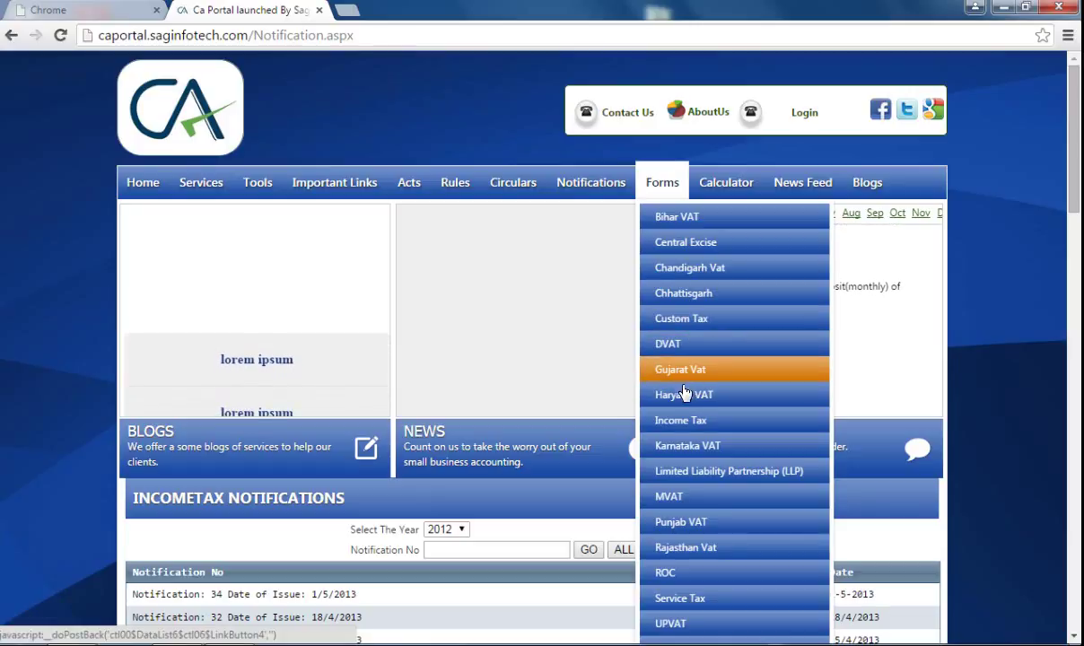
left_click(682, 422)
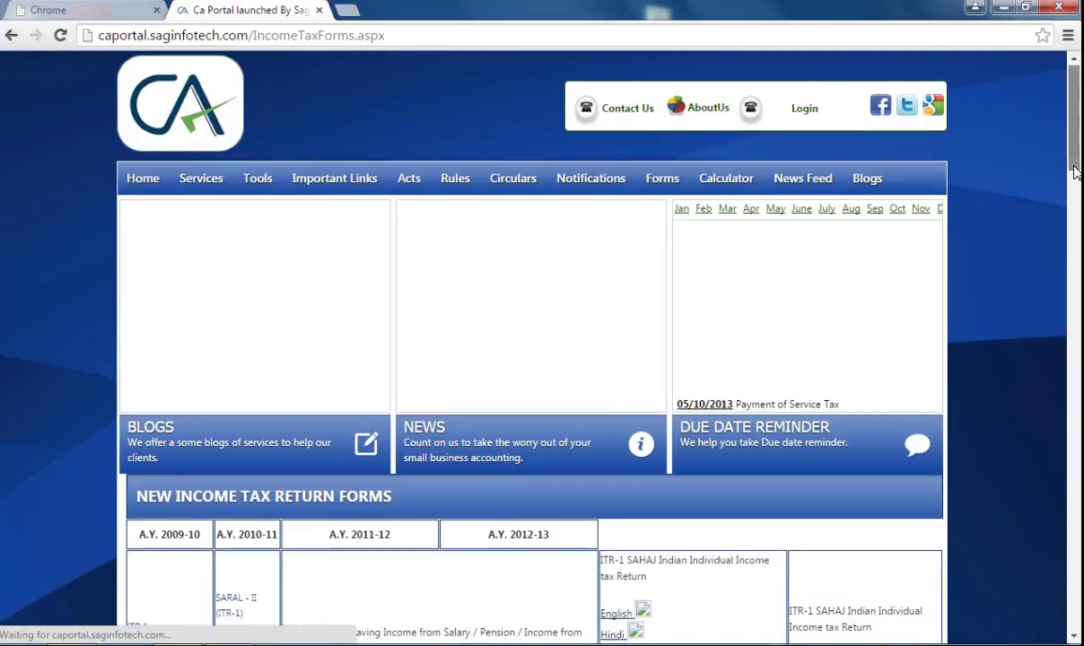
Scroll the Income Tax return forms by assessment year, then open the News Feed page
mouse_move(1075, 145)
left_mouse_down()
mouse_move(1075, 223)
mouse_move(1076, 143)
left_mouse_up()
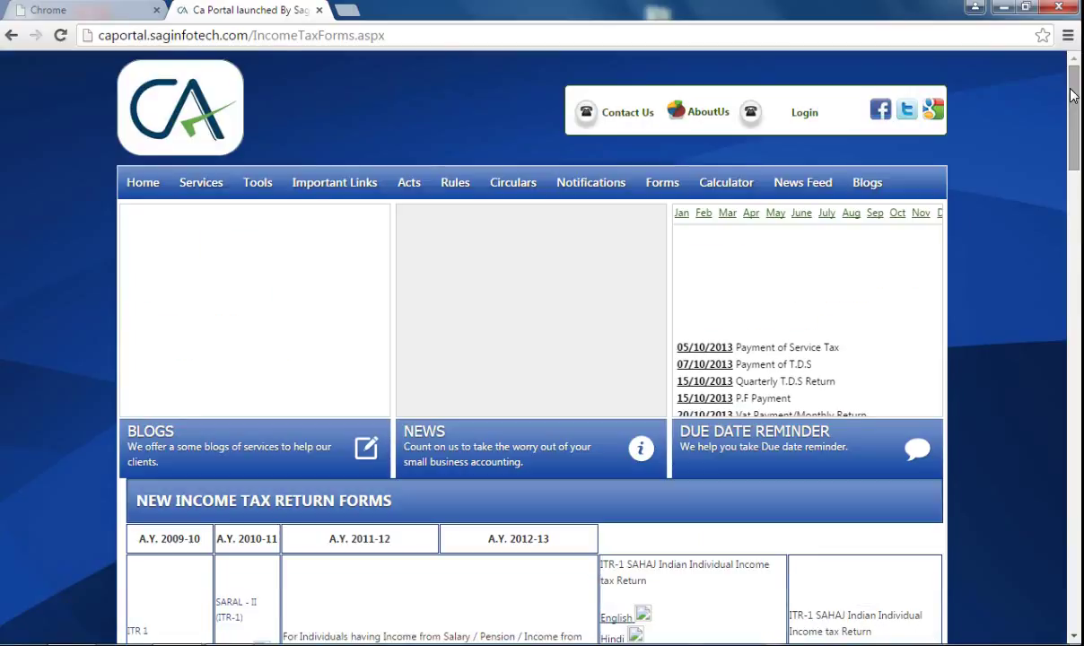
mouse_move(722, 194)
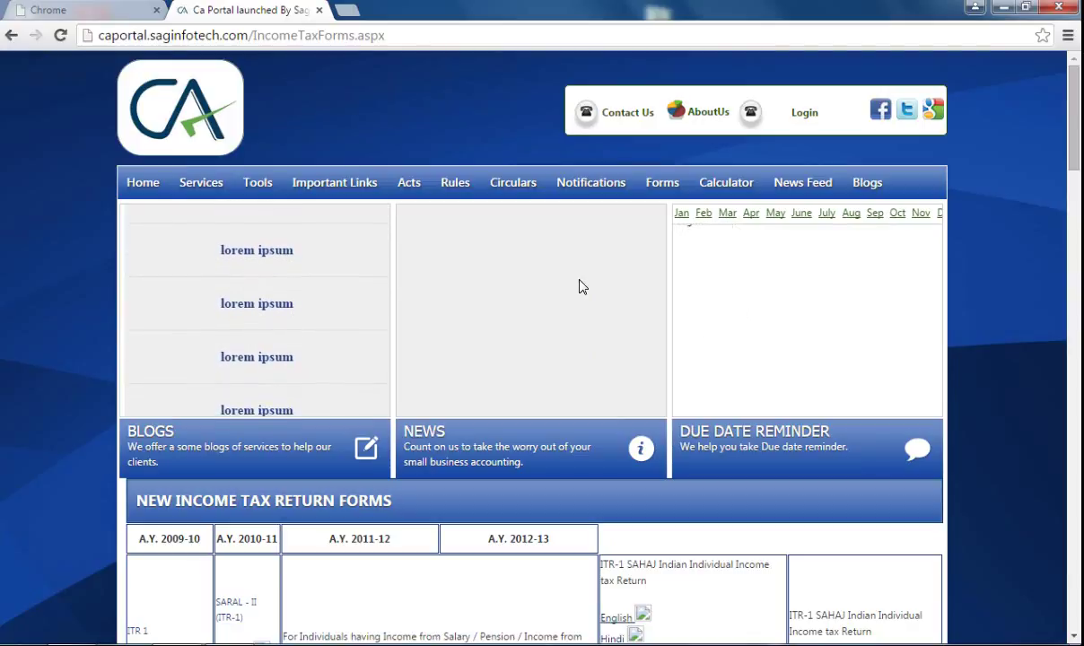
left_click(811, 186)
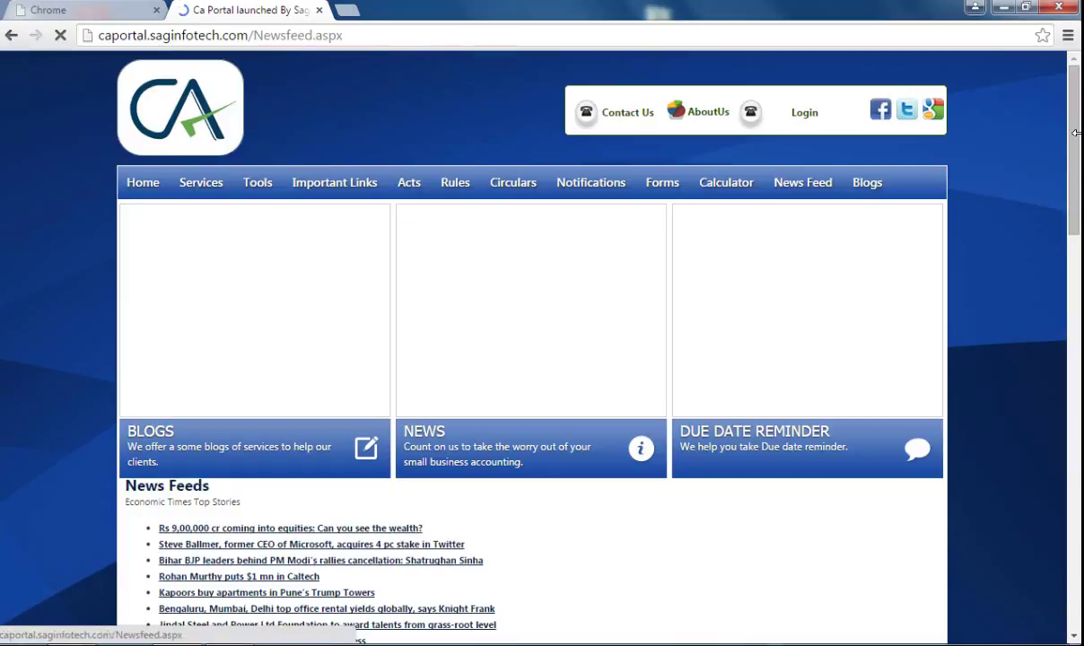
Scroll the News Feed page and open Blogs to reach the WordPress wp-login page
mouse_move(1076, 132)
left_mouse_down()
mouse_move(1078, 190)
mouse_move(1078, 141)
left_mouse_up()
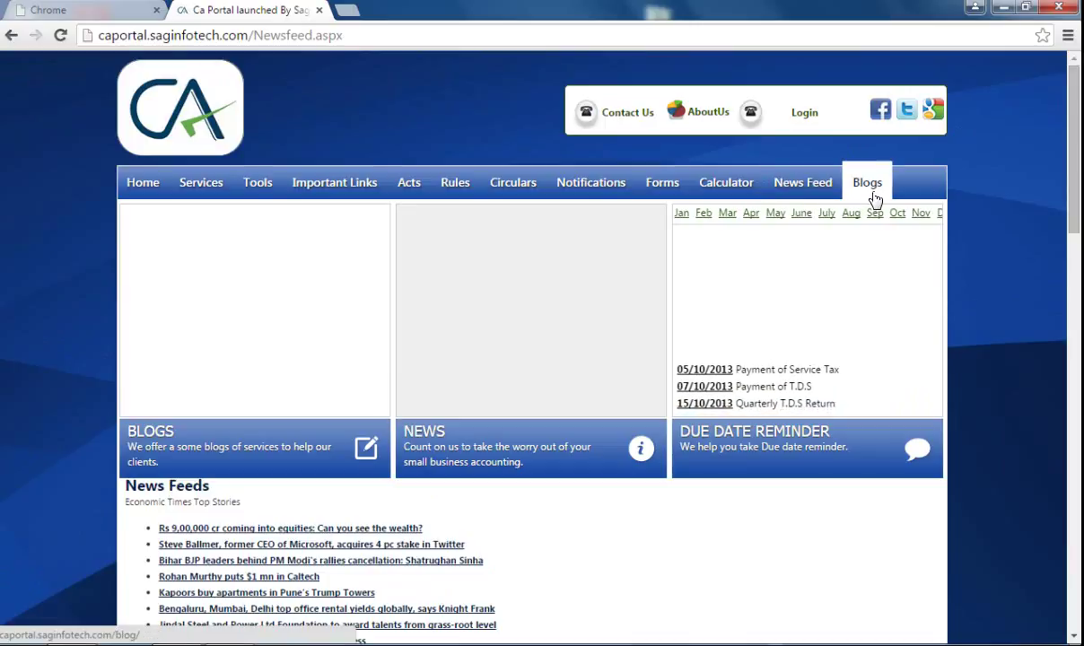
left_click(873, 192)
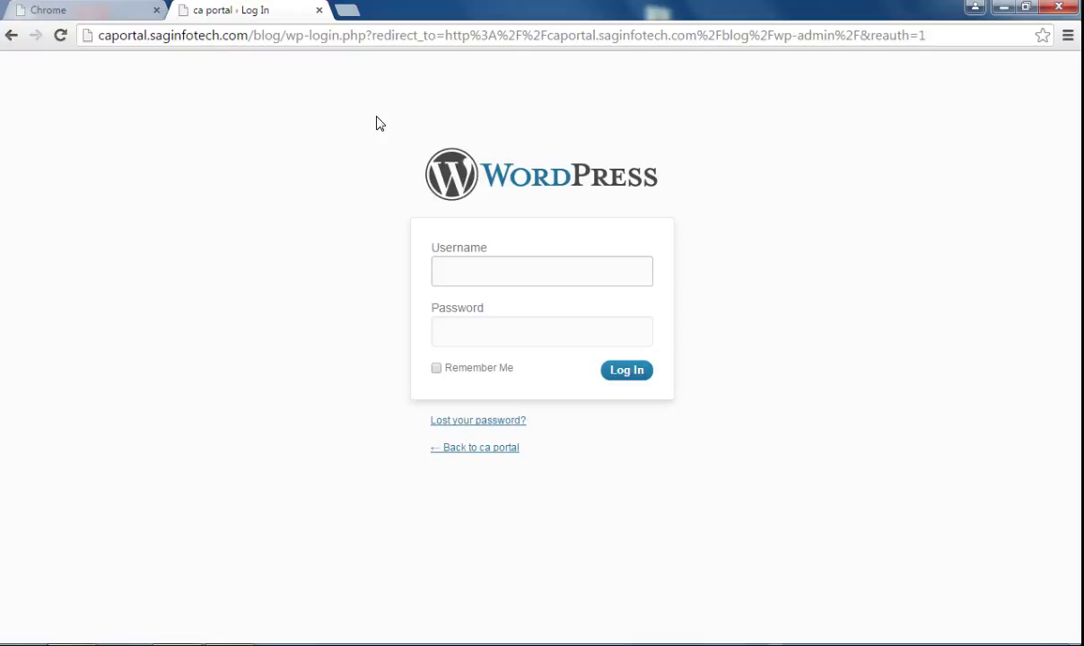
Log in to the blog's WordPress admin with the saved username and the password
type("ad")
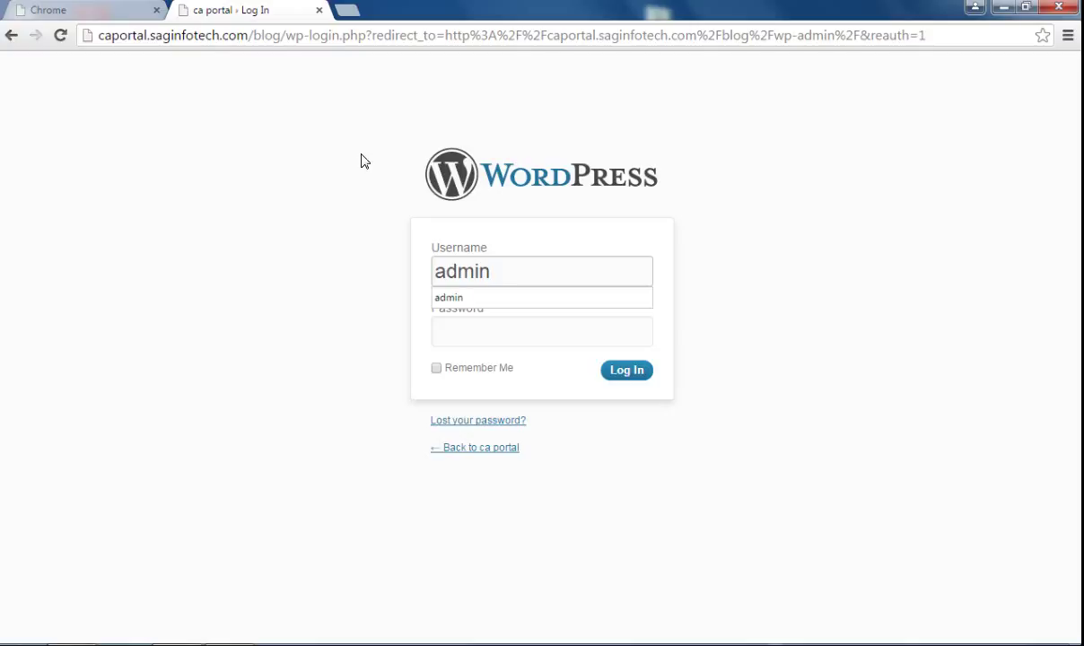
type("min")
left_click(508, 300)
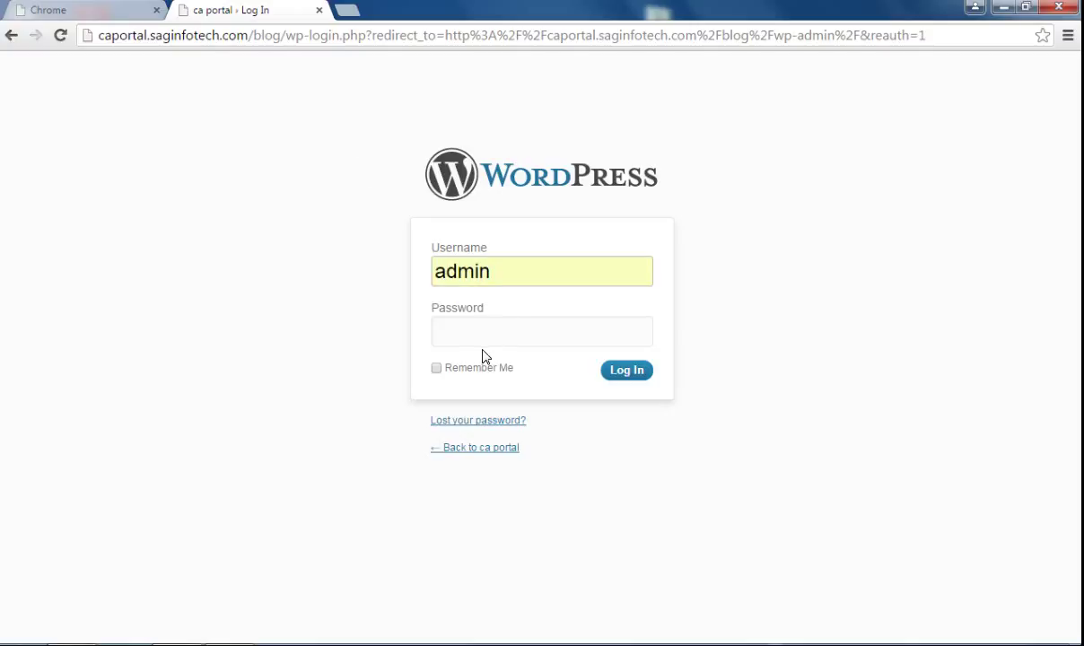
left_click(483, 332)
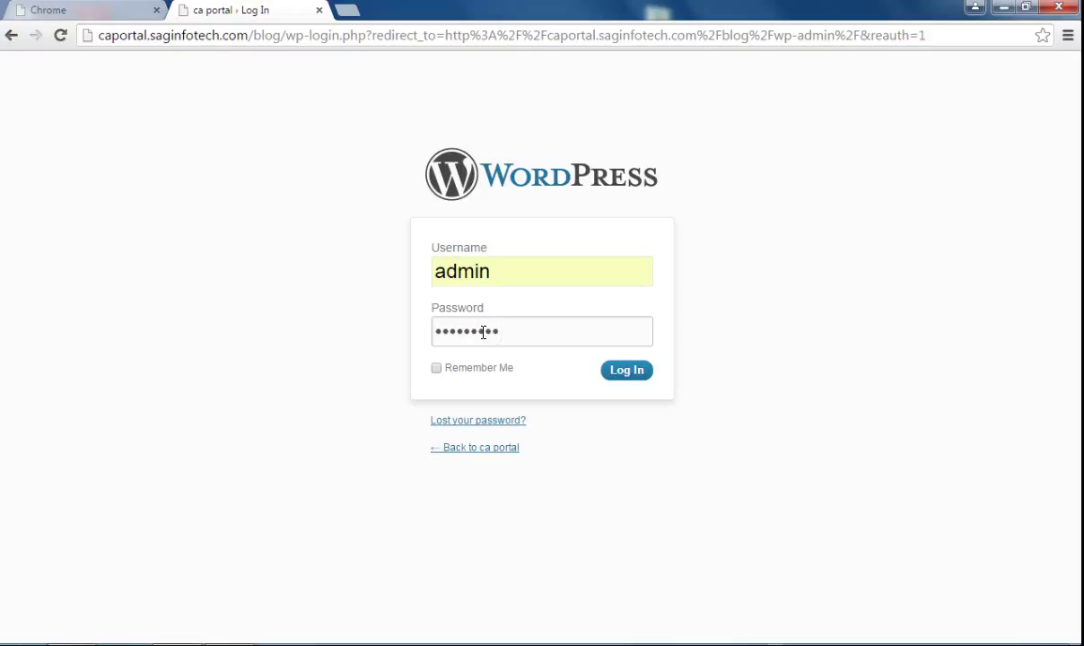
left_click(609, 376)
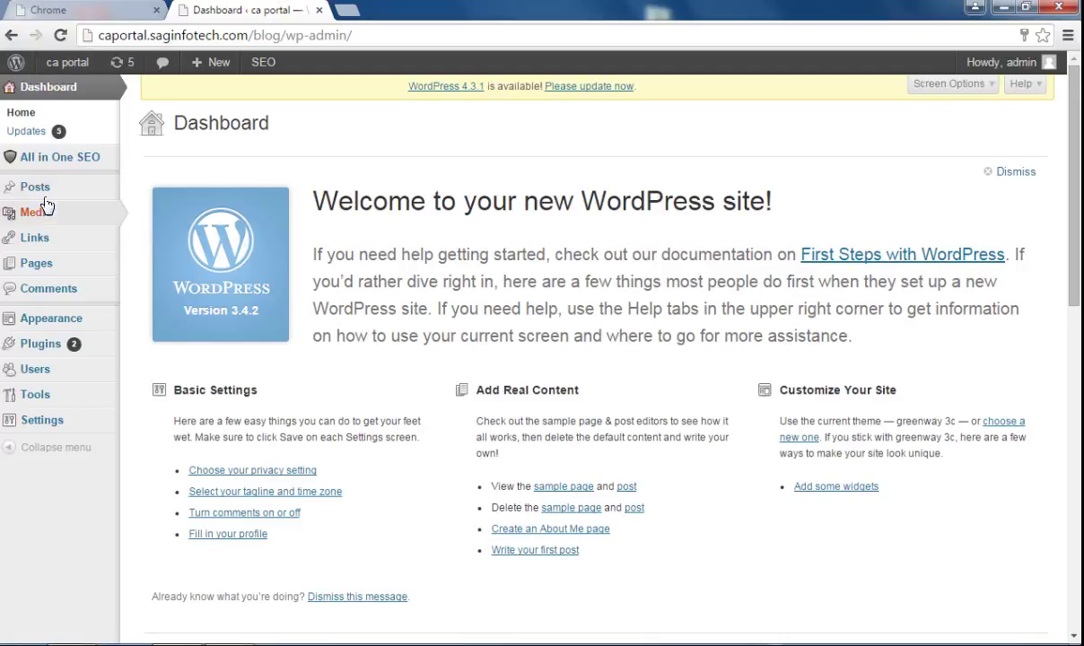
Browse All Posts, view the blog's single comment, then go back to the blog front page
mouse_move(63, 189)
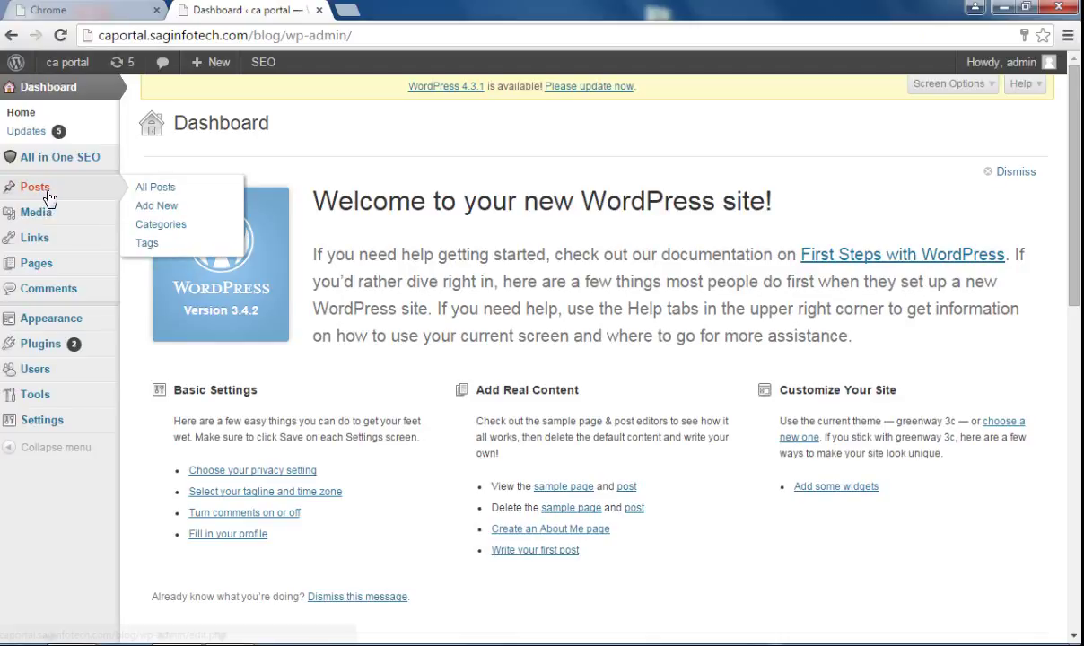
left_click(162, 191)
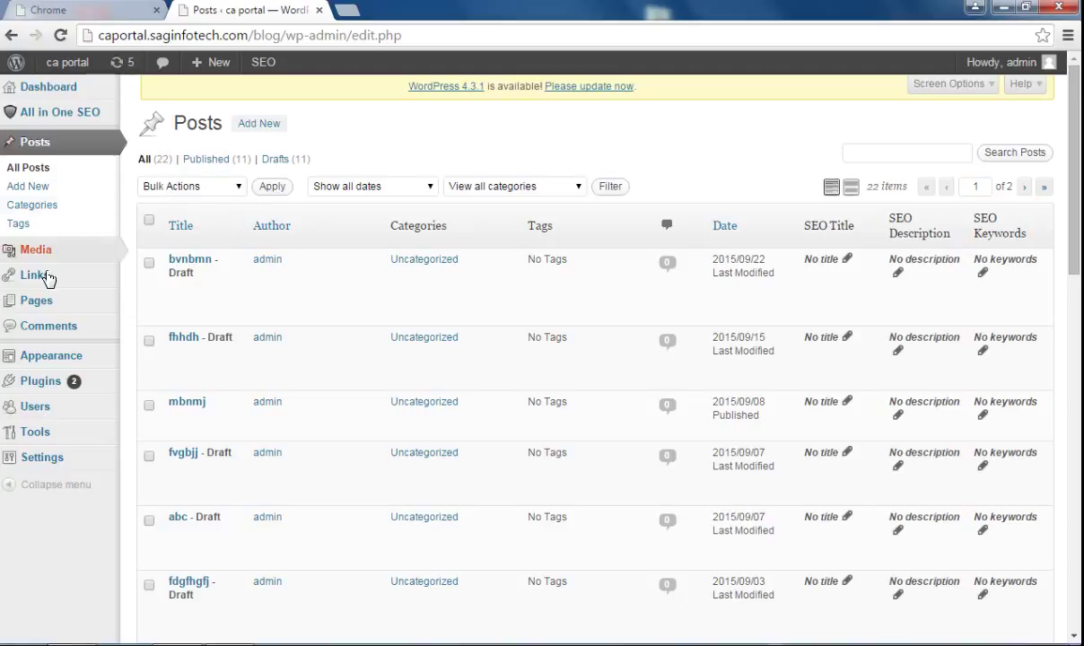
left_click(39, 334)
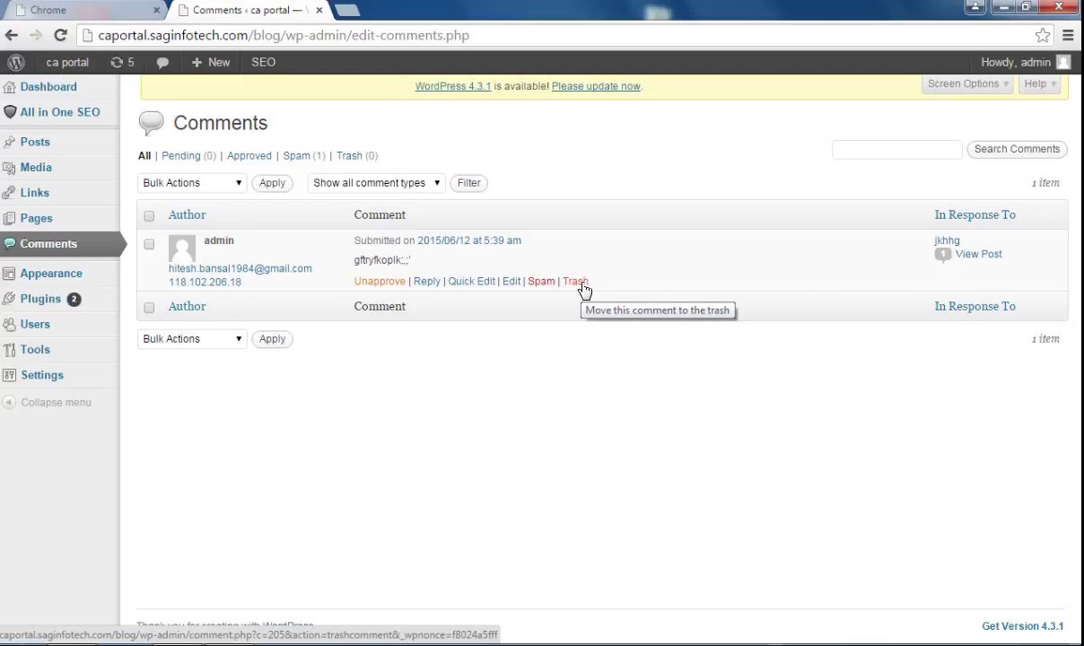
key("alt+Left")
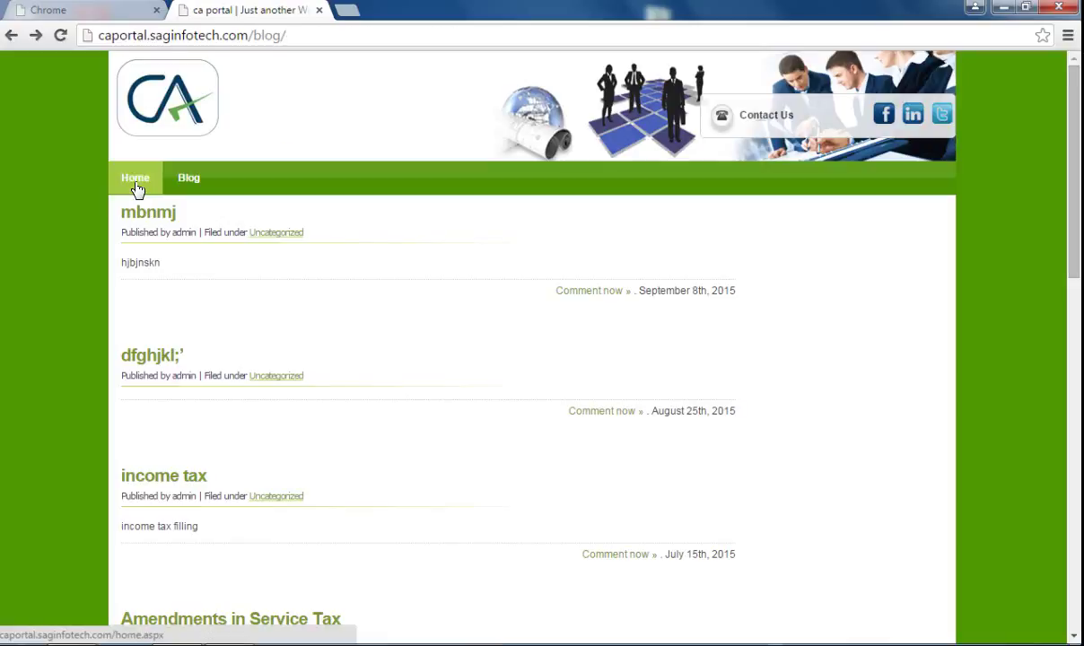
Open home.aspx from the blog and scroll down to the contact form and back up
left_click(137, 189)
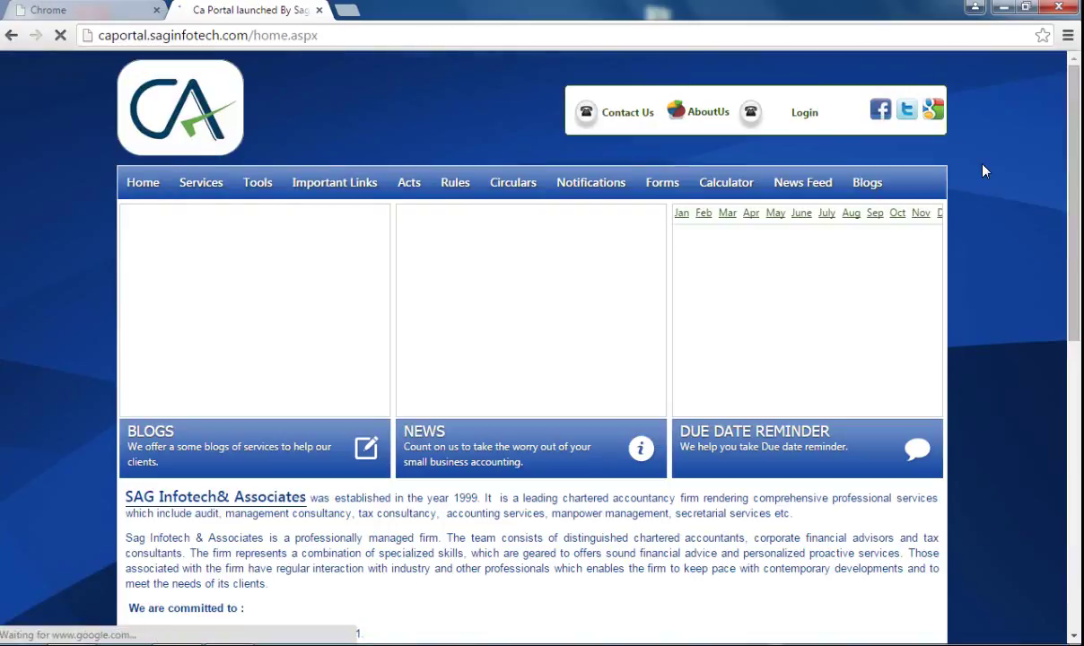
left_click_drag(1075, 116, 1077, 130)
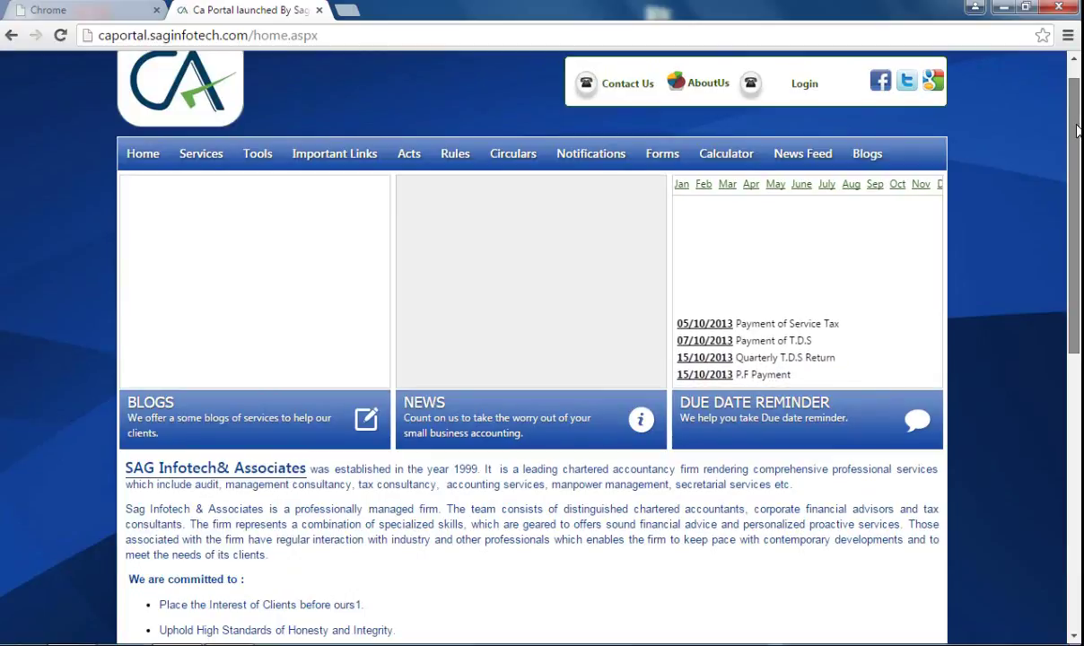
left_click_drag(1077, 131, 1070, 399)
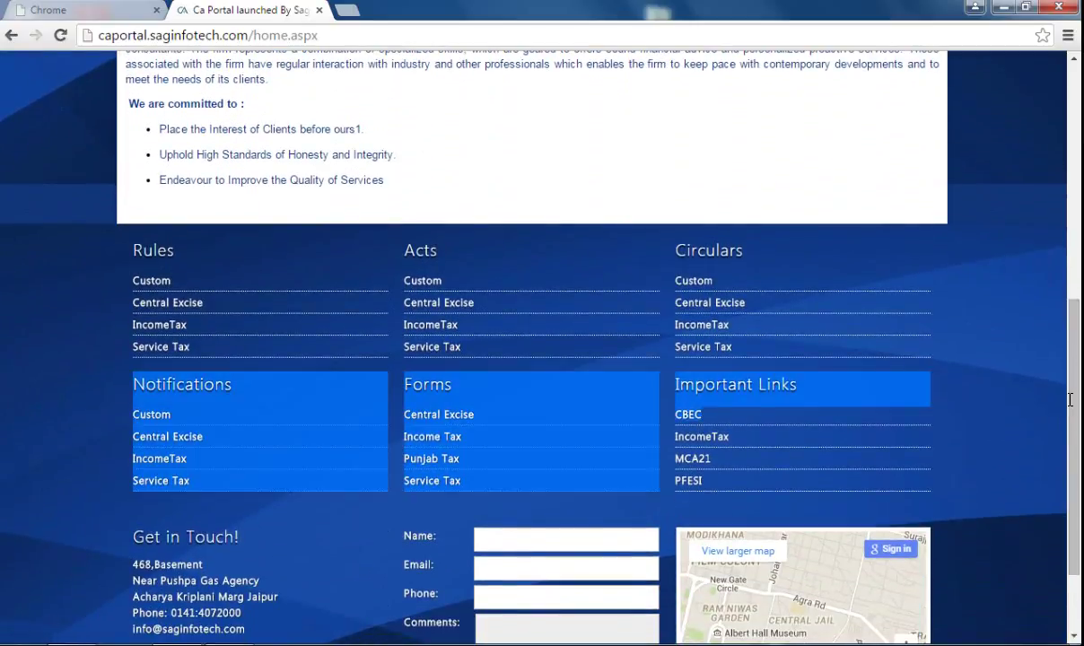
left_click(1070, 405)
scroll(1076, 419, "down", 2)
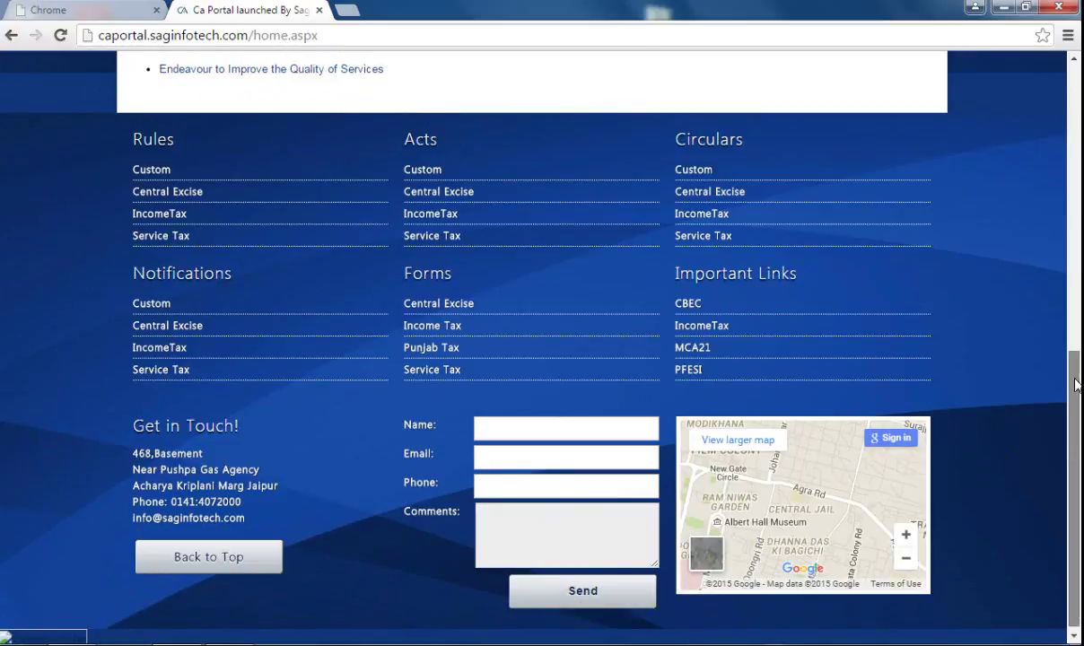
left_click_drag(1073, 448, 1076, 225)
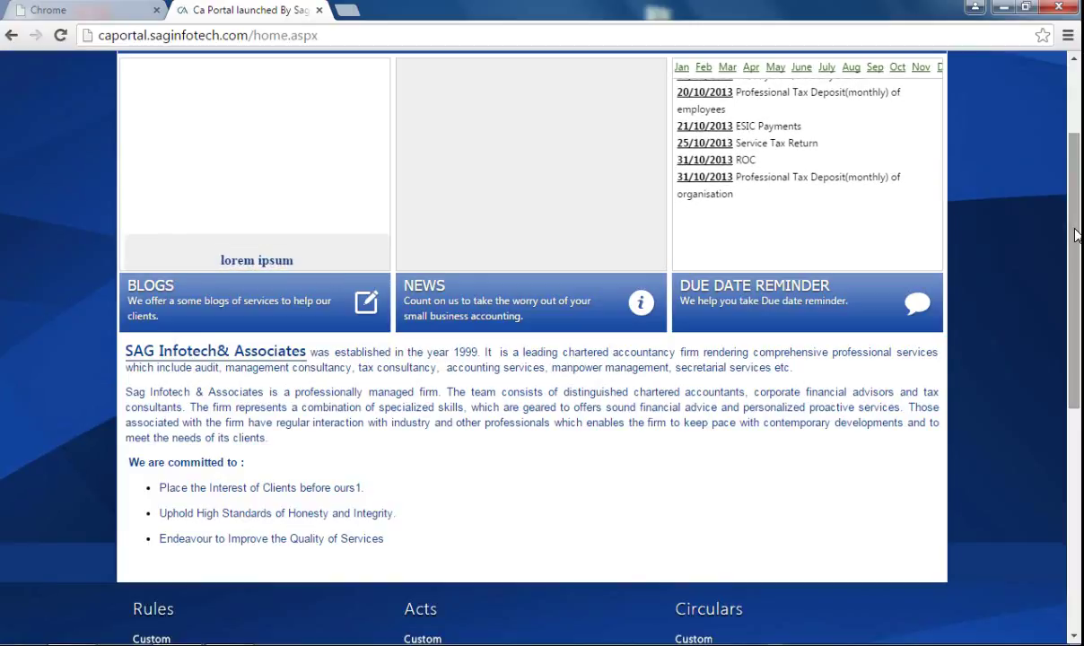
scroll(1077, 226, "up", 2)
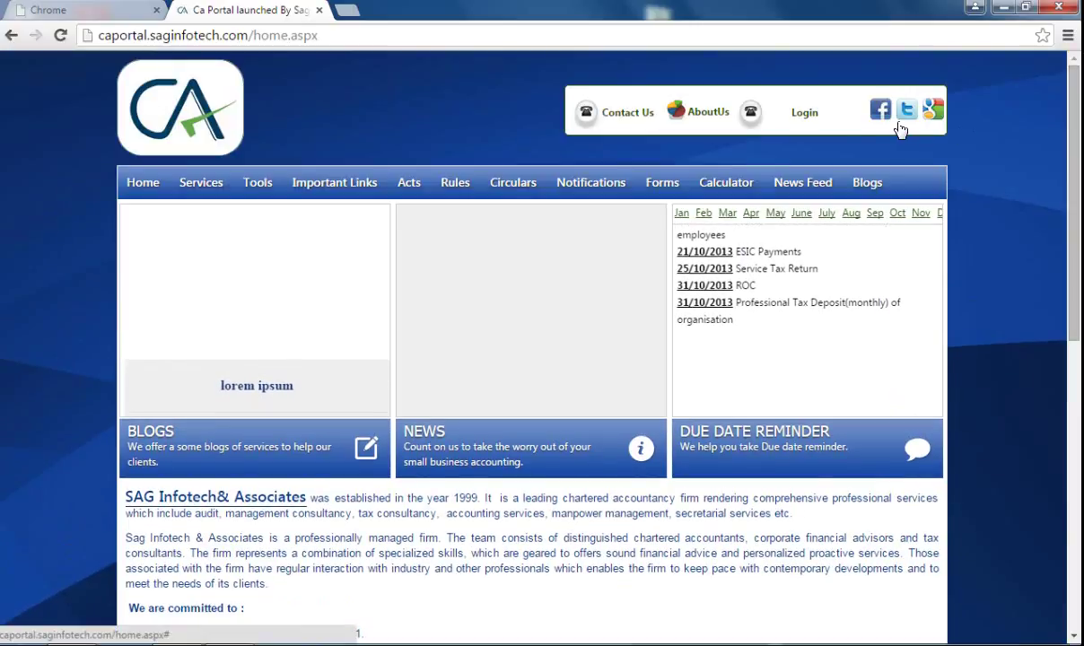
Log in to Gen Portal with User Type Admin, the saved admin user name and password
left_click(805, 113)
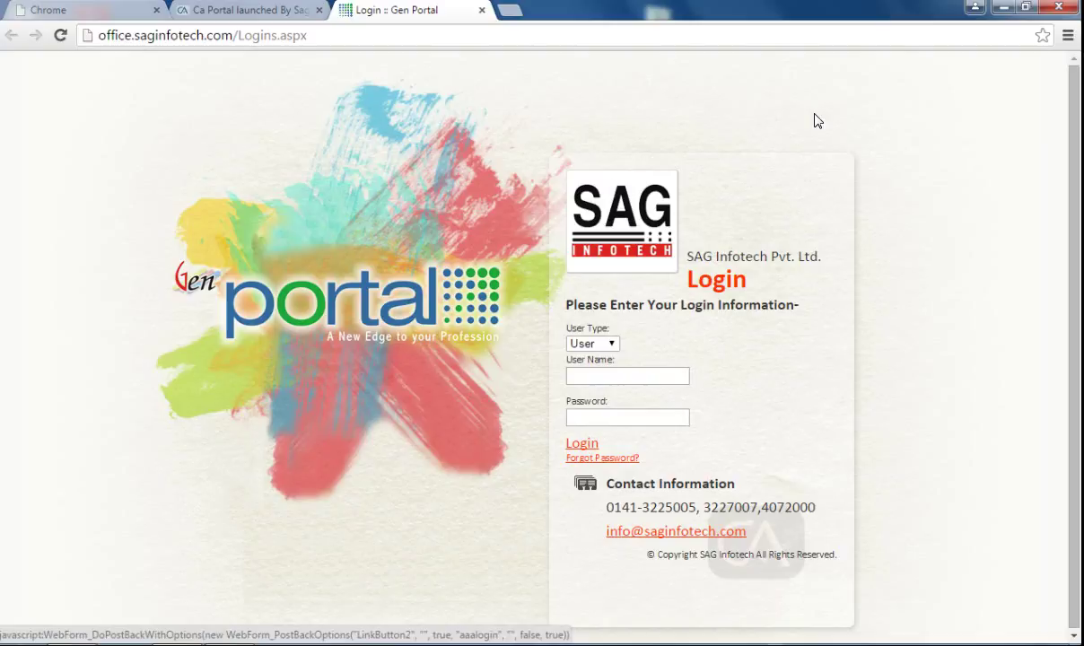
left_click(614, 346)
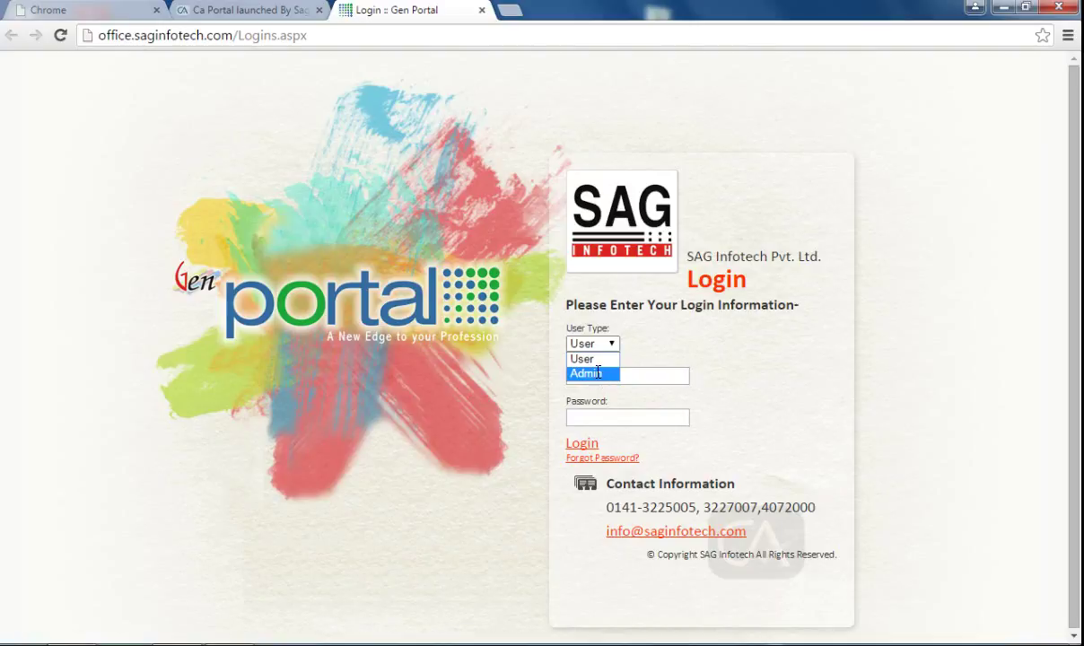
left_click(598, 371)
left_click(598, 374)
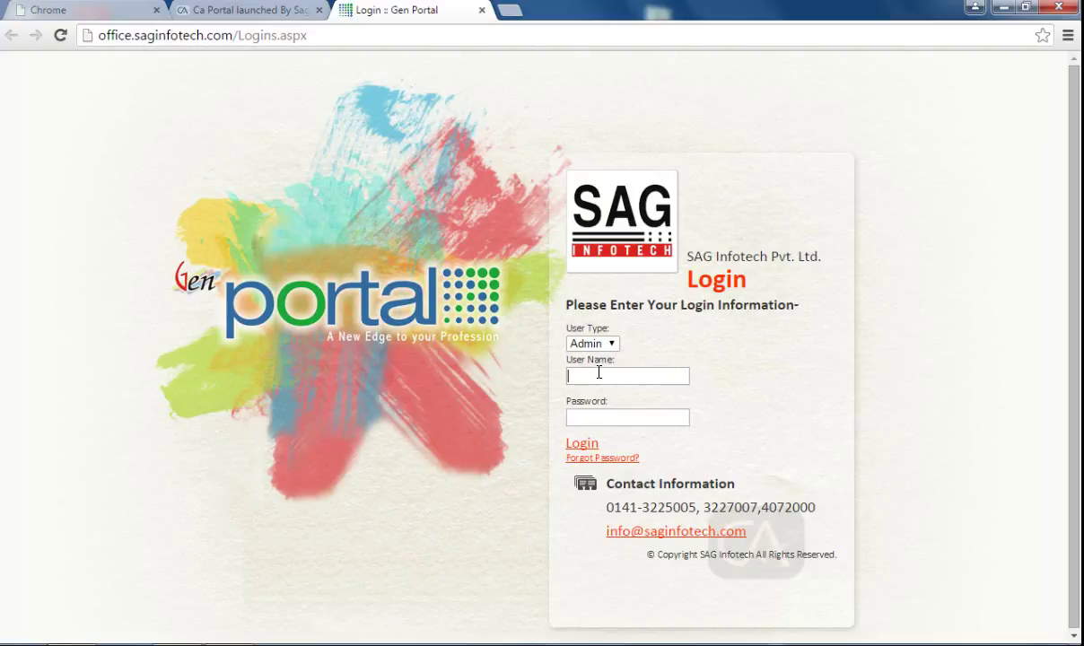
left_click(597, 395)
left_click(592, 416)
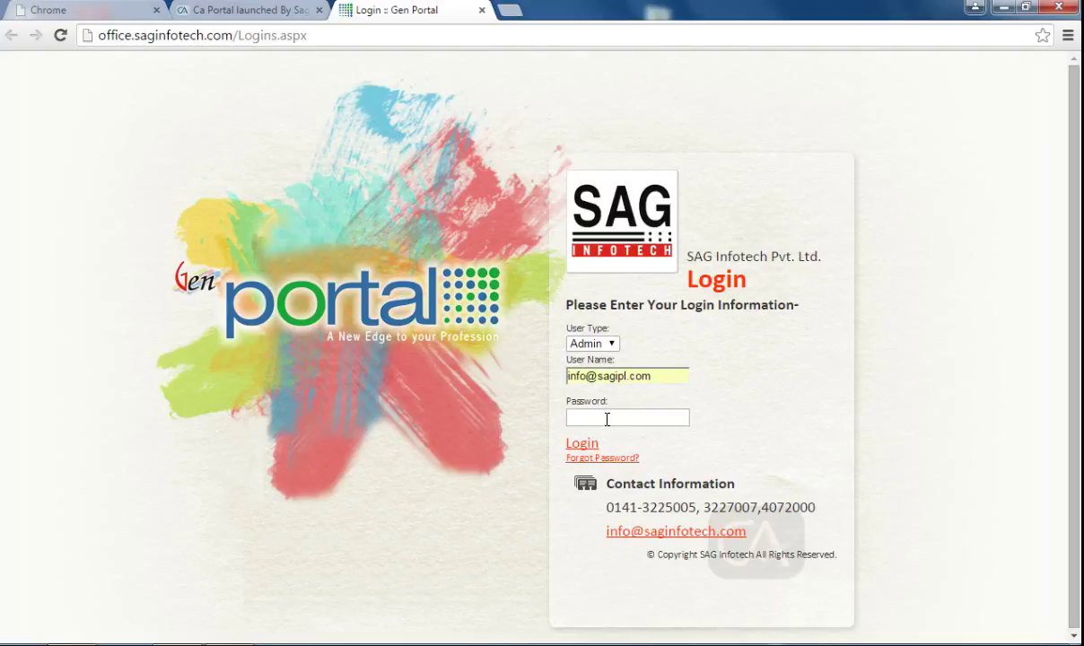
type("***")
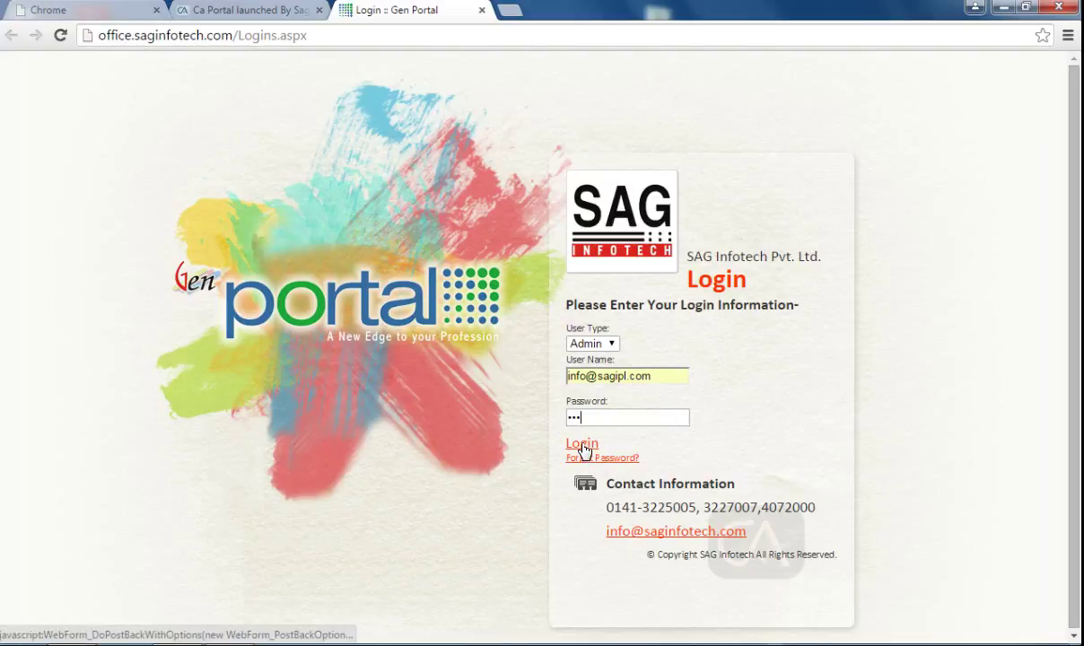
left_click(581, 446)
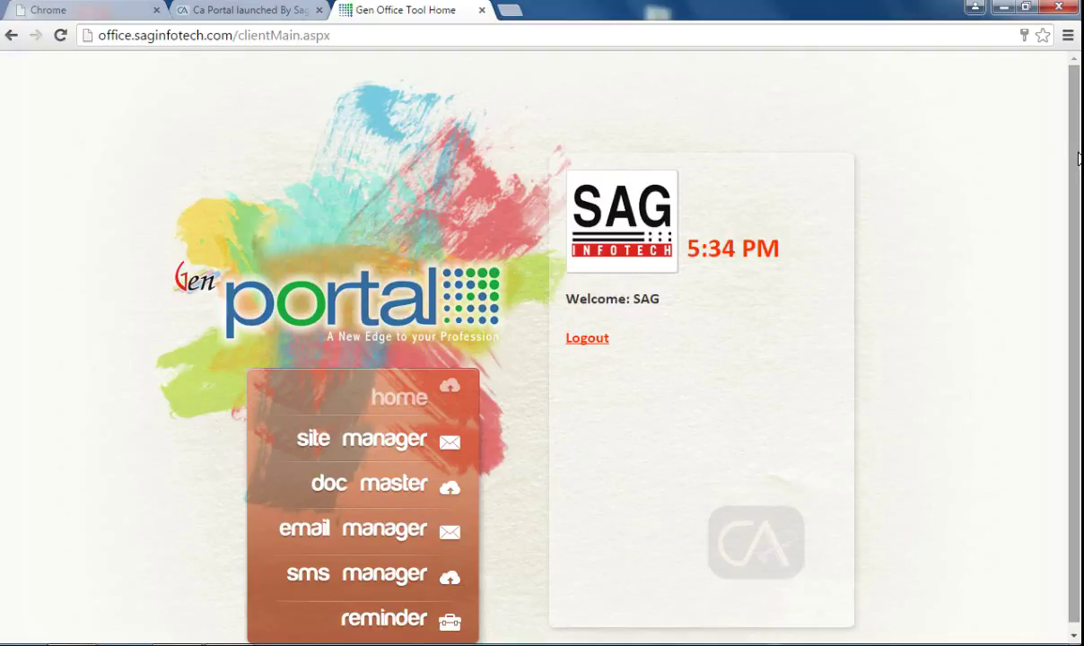
scroll(1077, 162, "down", 1)
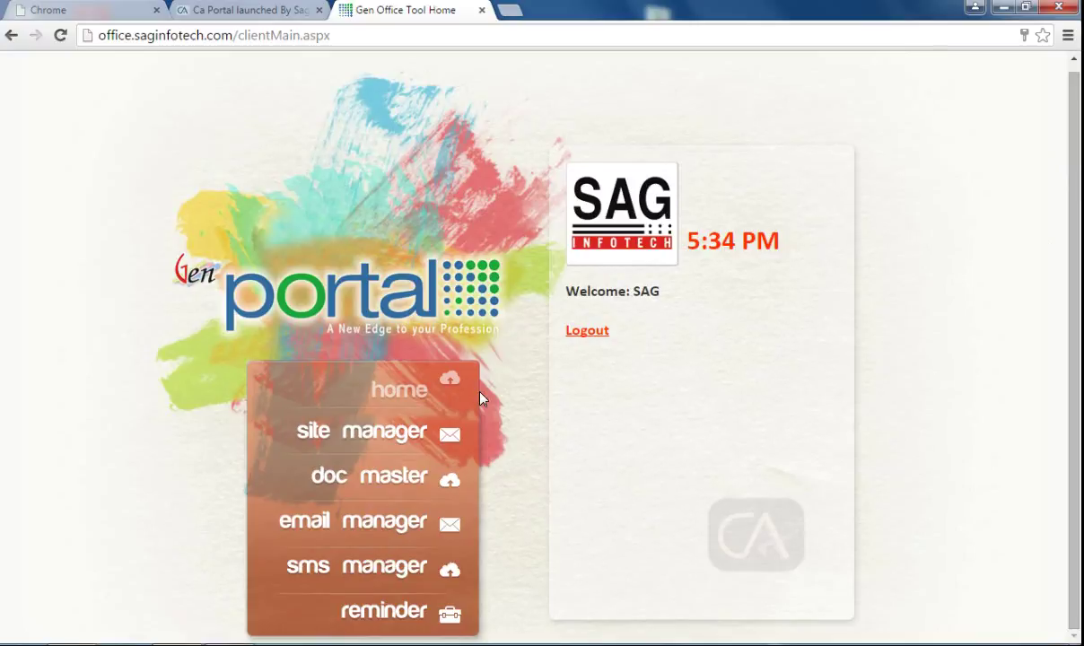
left_click(399, 443)
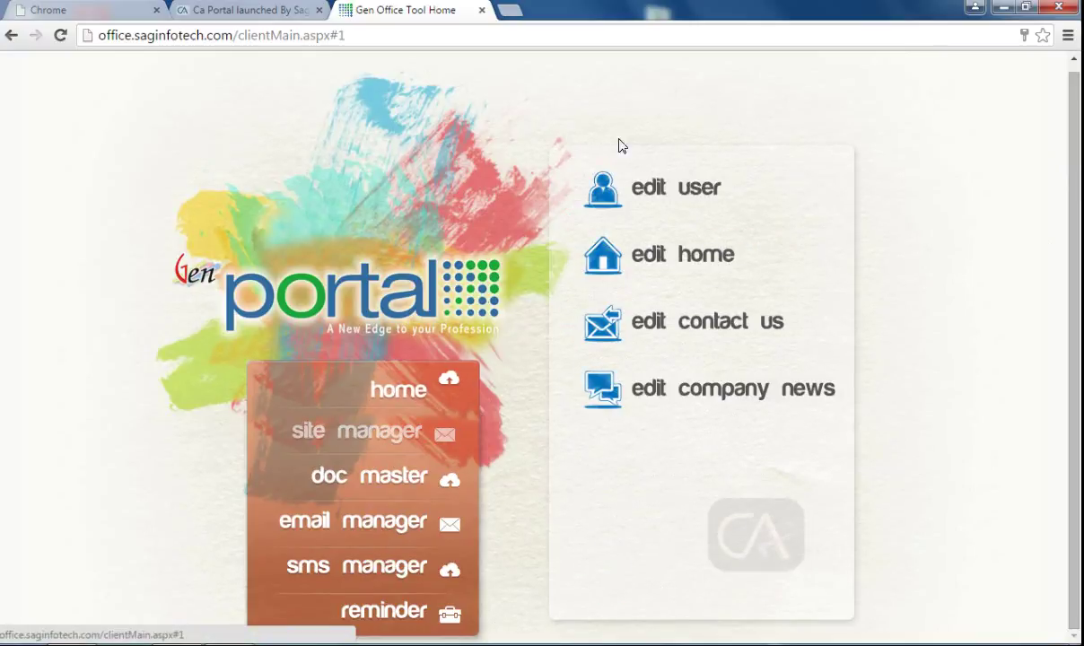
left_click(663, 192)
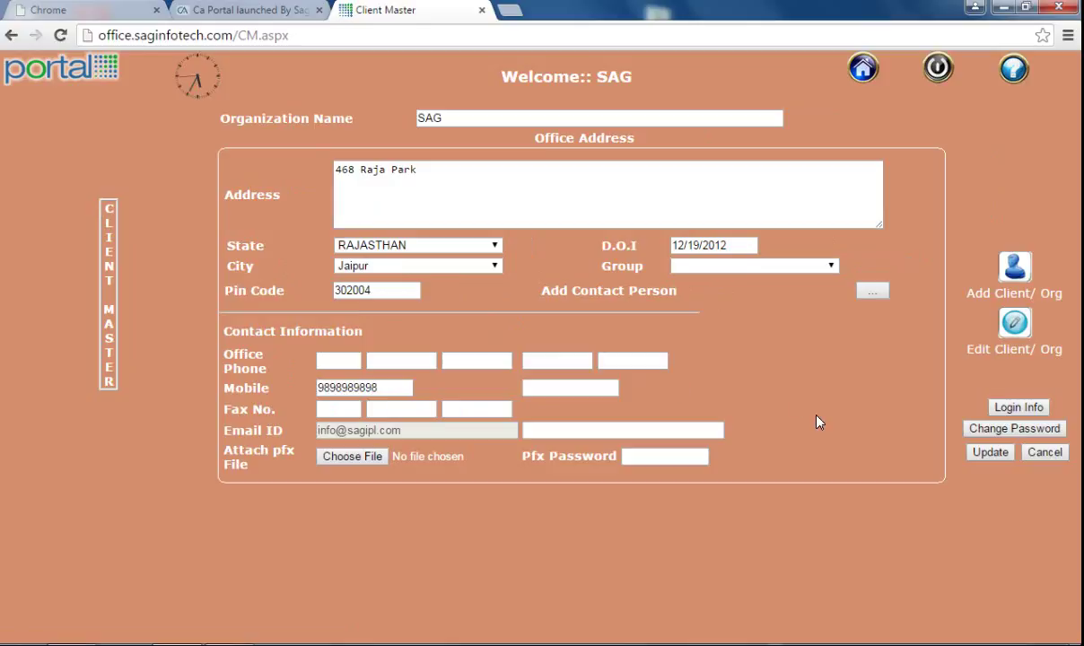
left_click(867, 72)
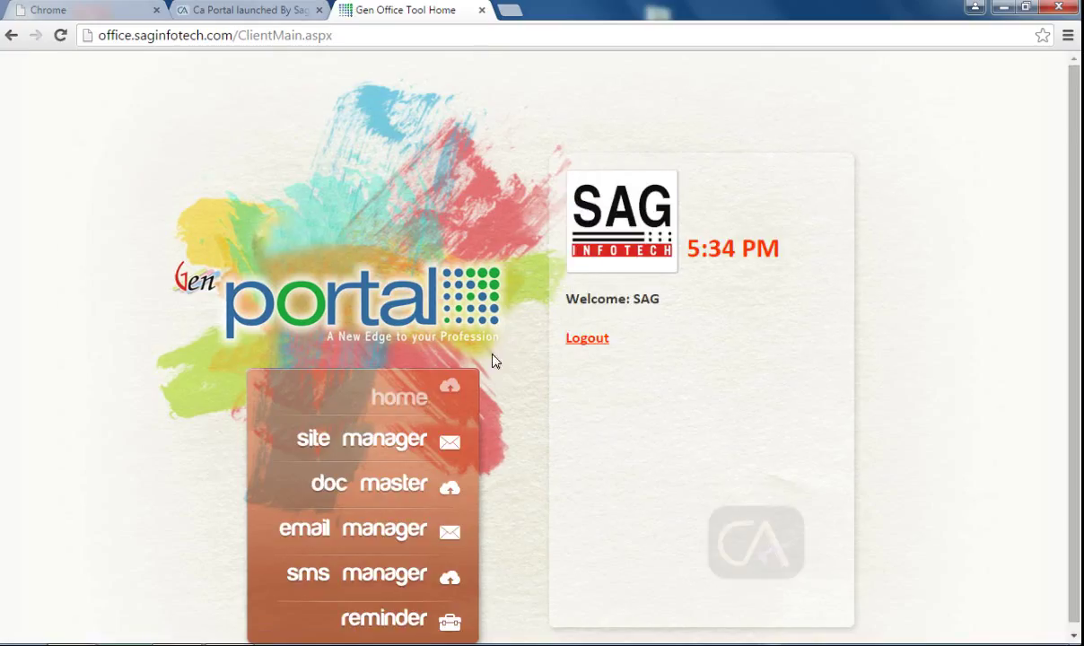
left_click(431, 446)
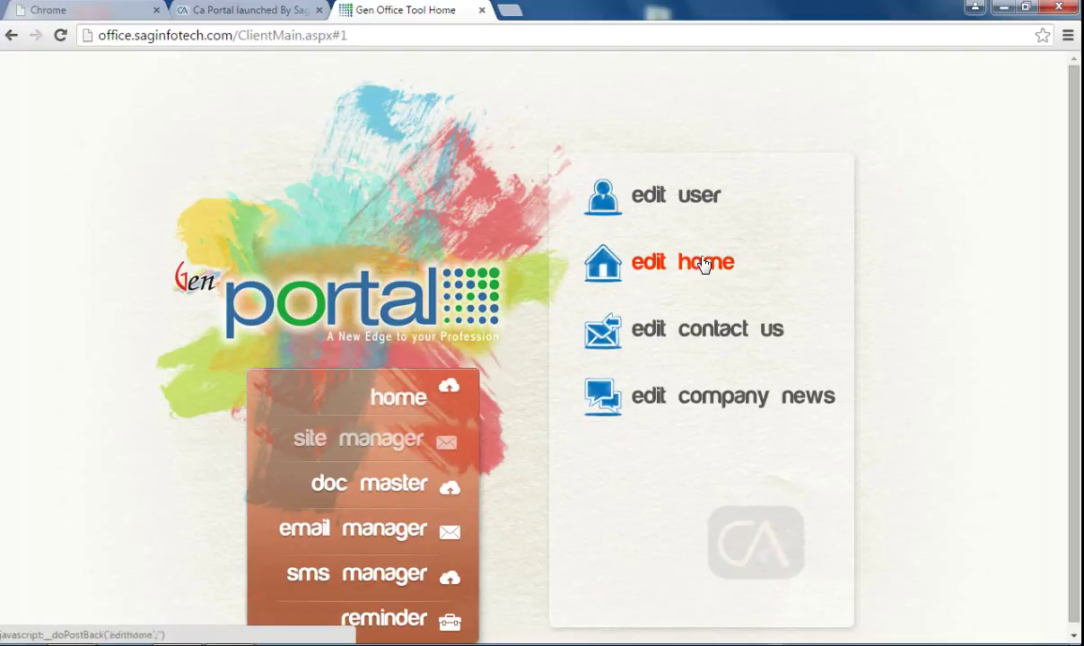
left_click(708, 262)
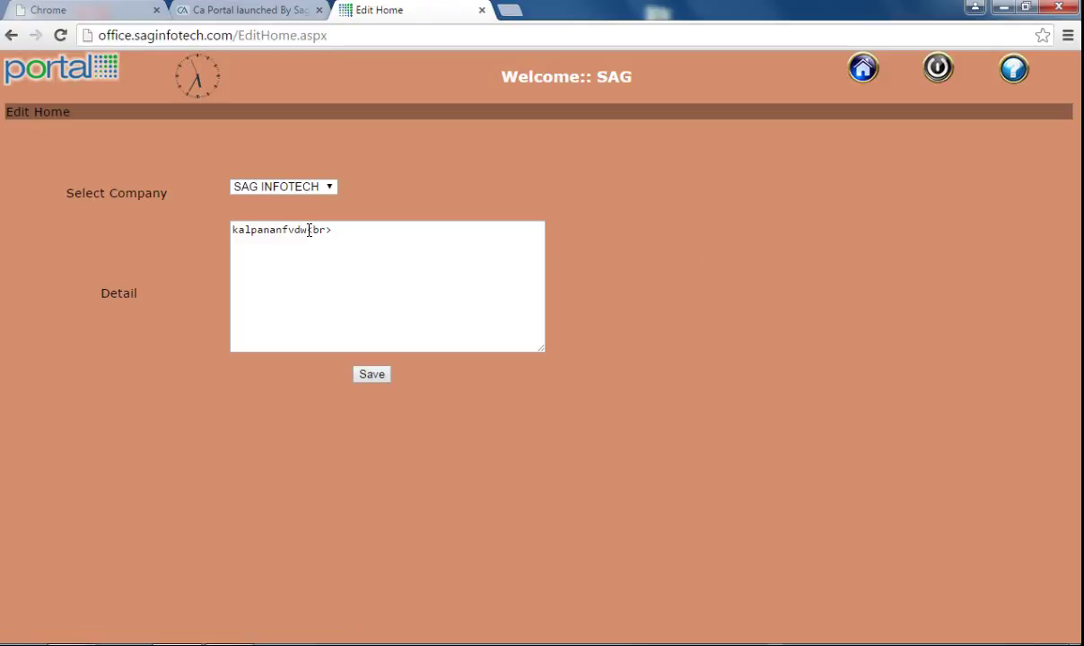
left_click(309, 230)
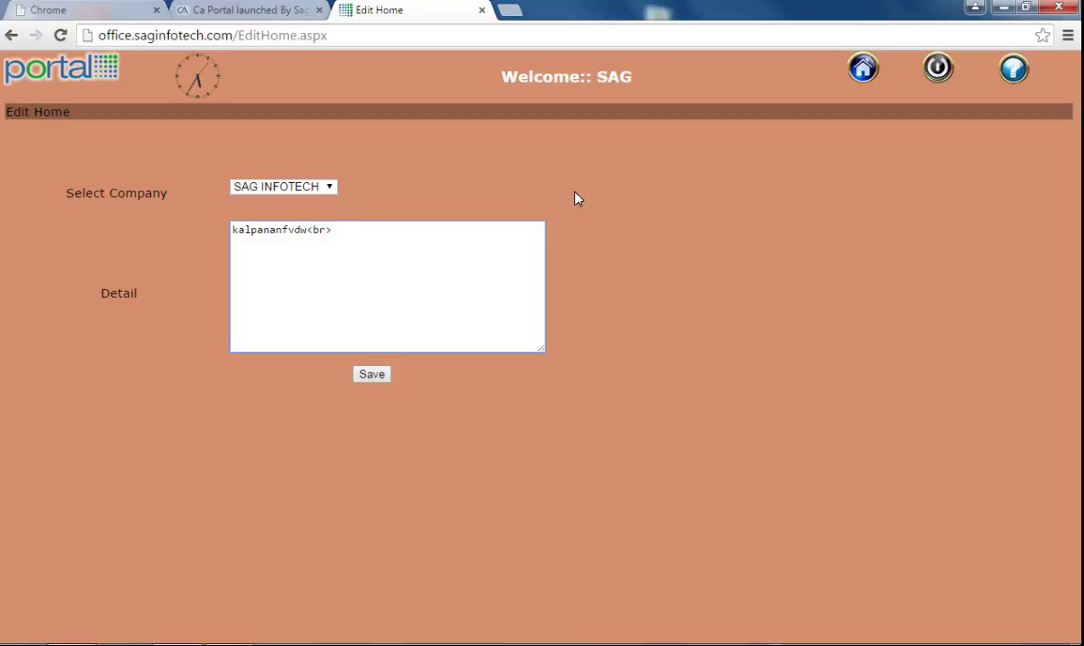
left_click(860, 77)
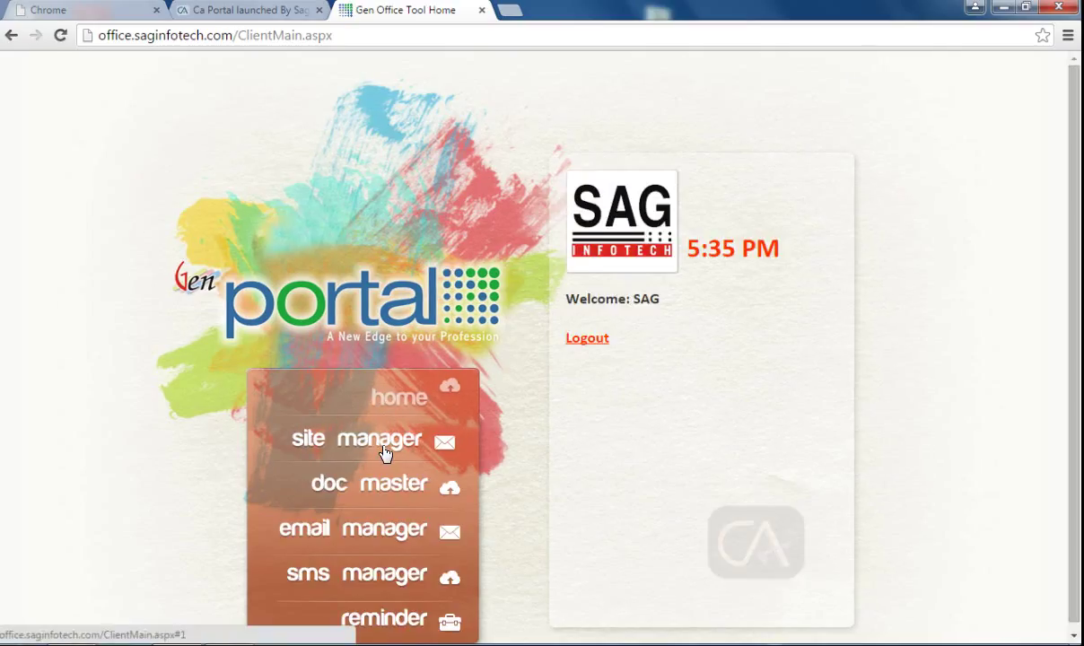
left_click(384, 449)
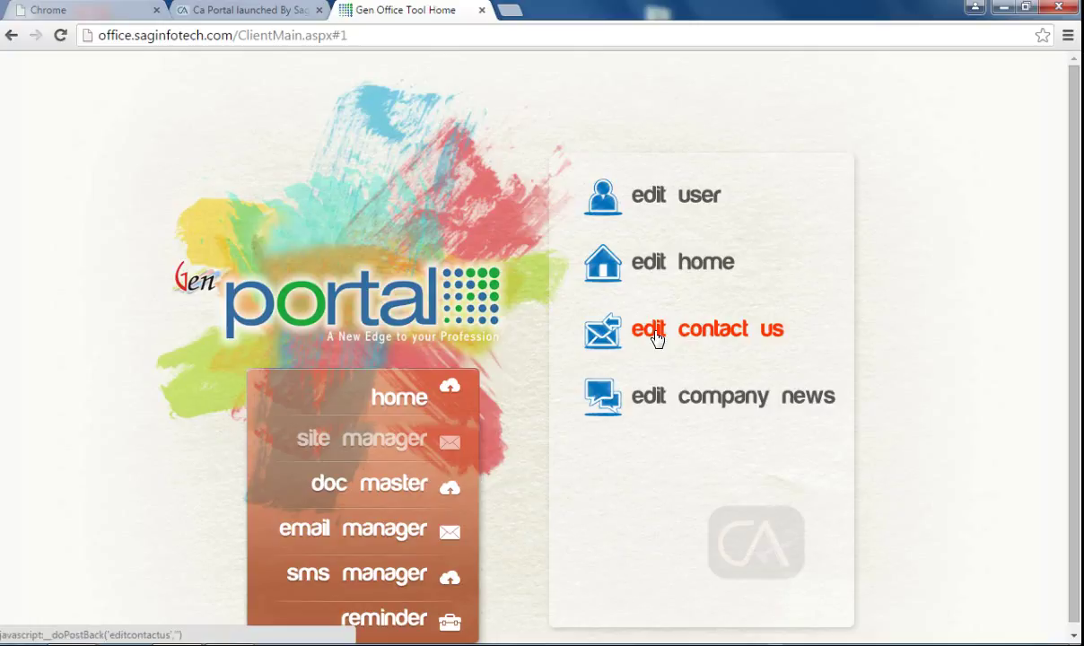
left_click(654, 401)
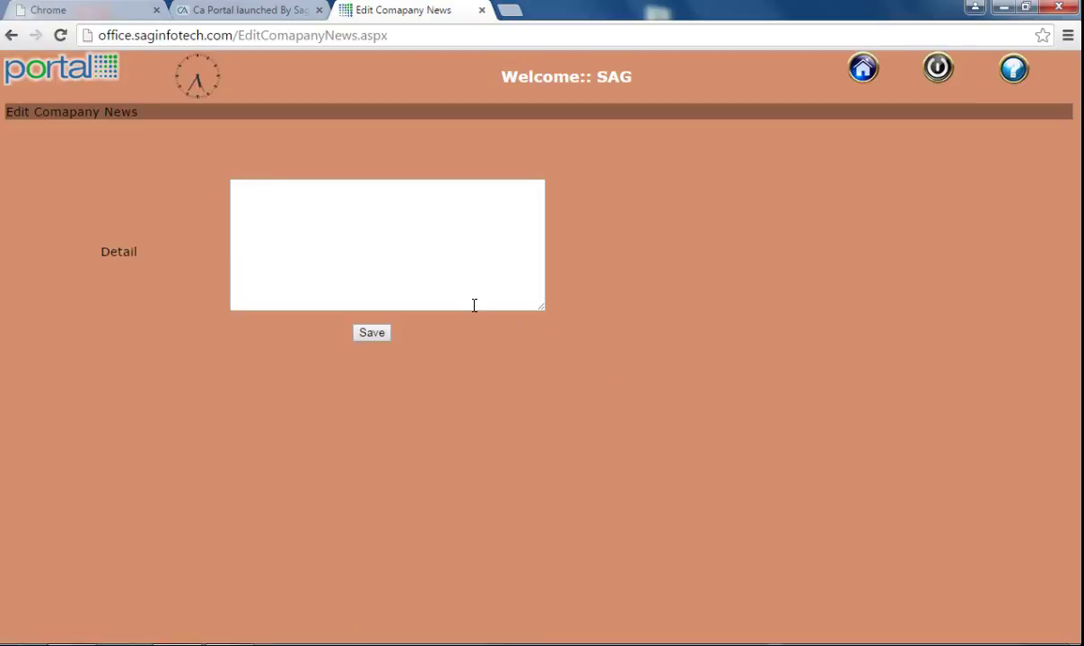
left_click(10, 36)
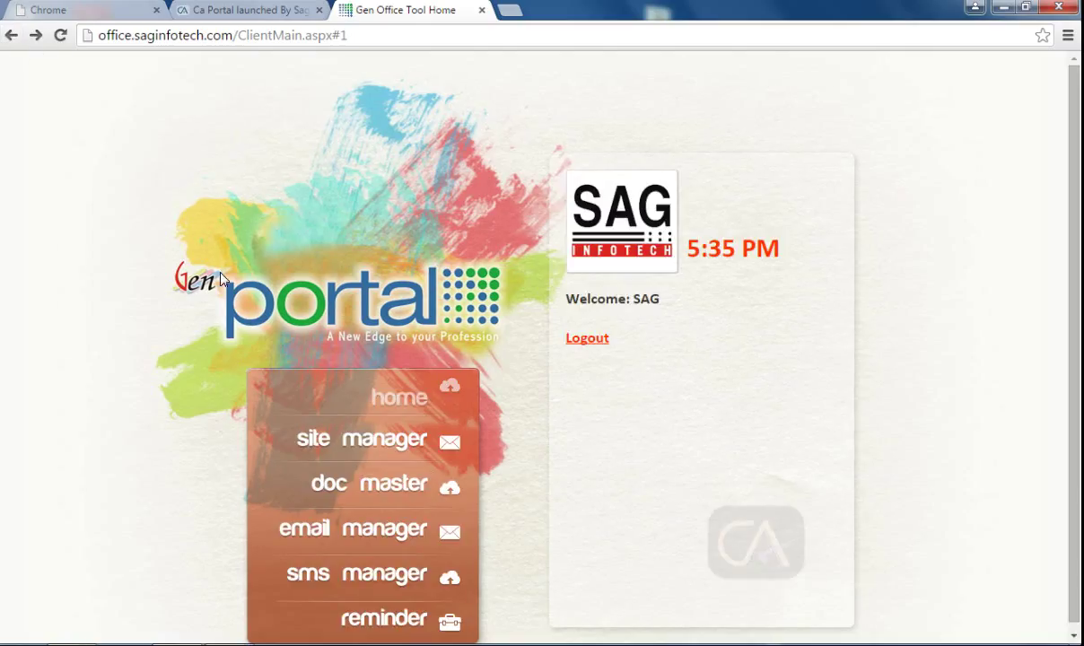
Open Document Master, view the Document folder's context menu, then return to the Home page
left_click(349, 491)
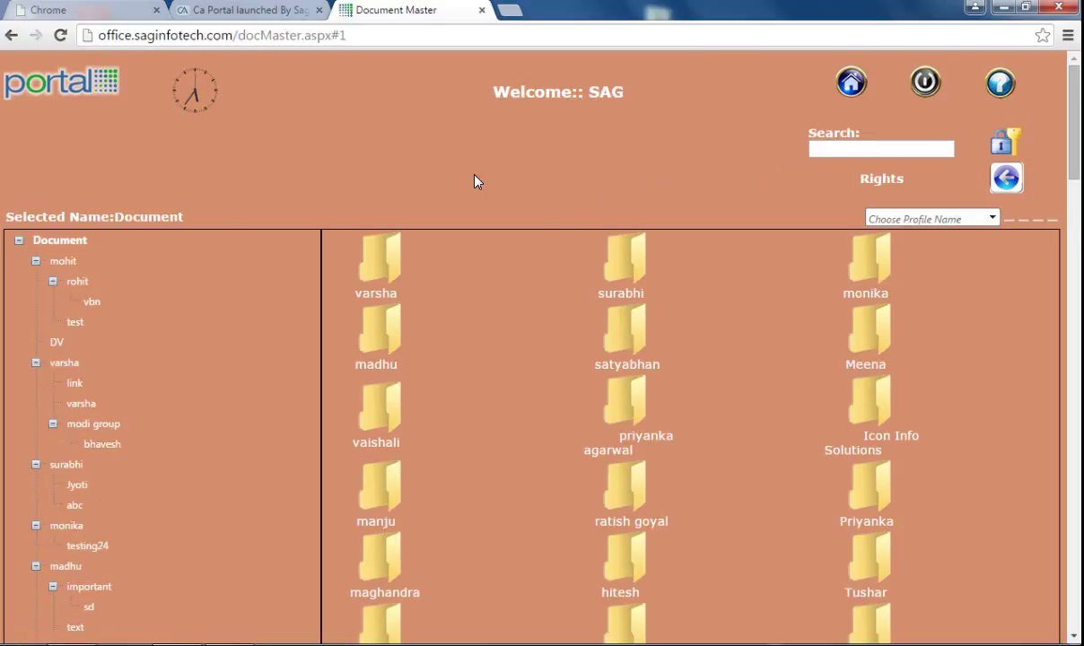
mouse_move(368, 267)
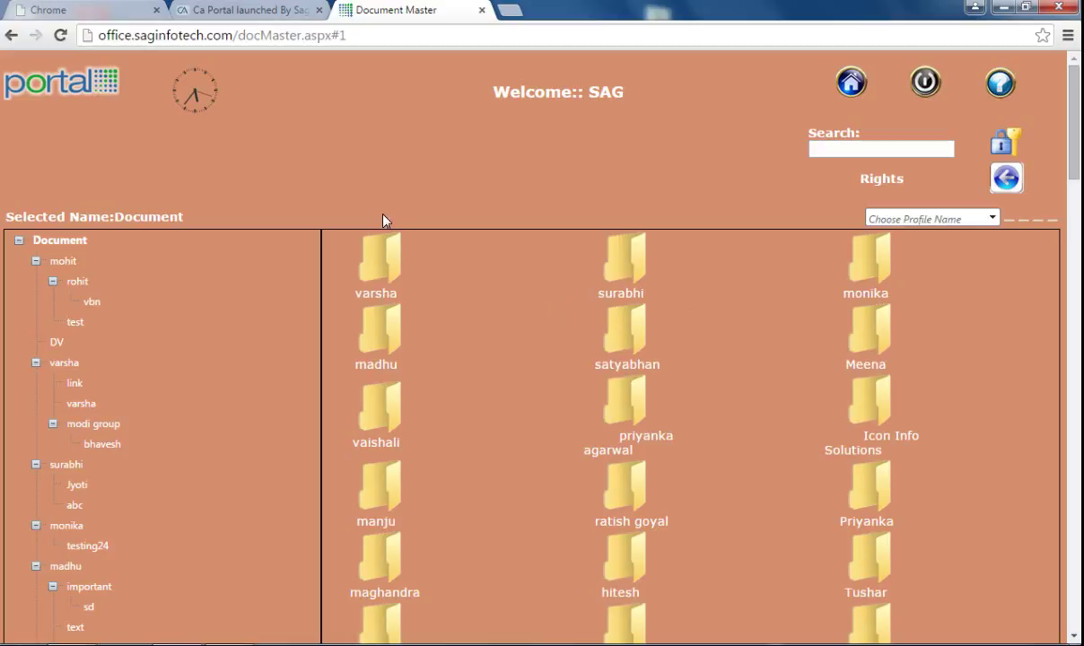
right_click(58, 247)
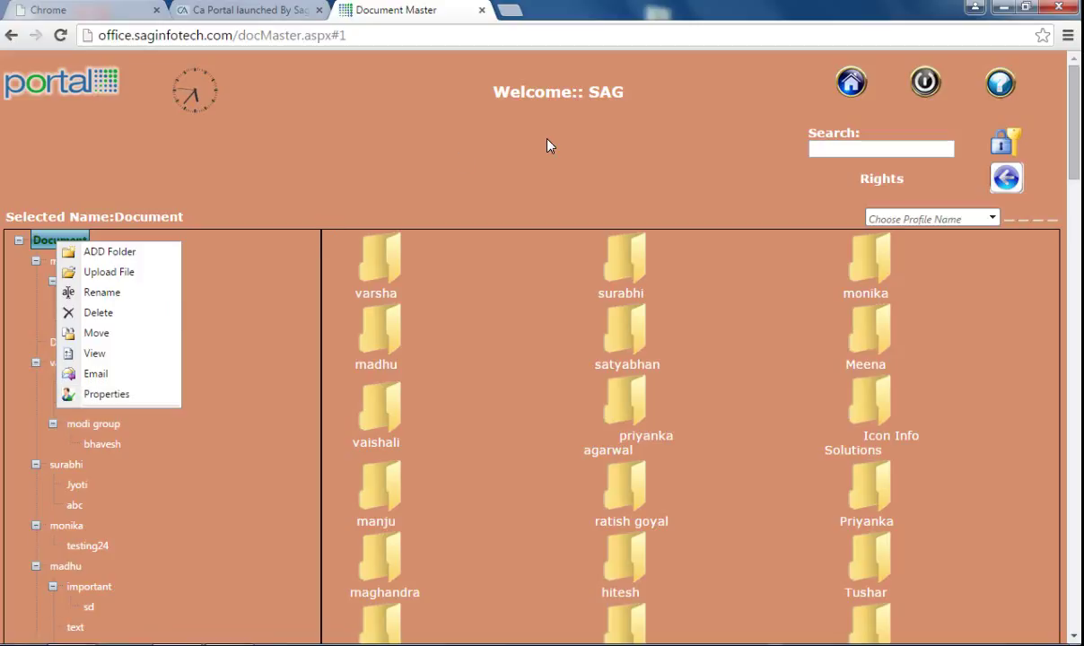
left_click(851, 83)
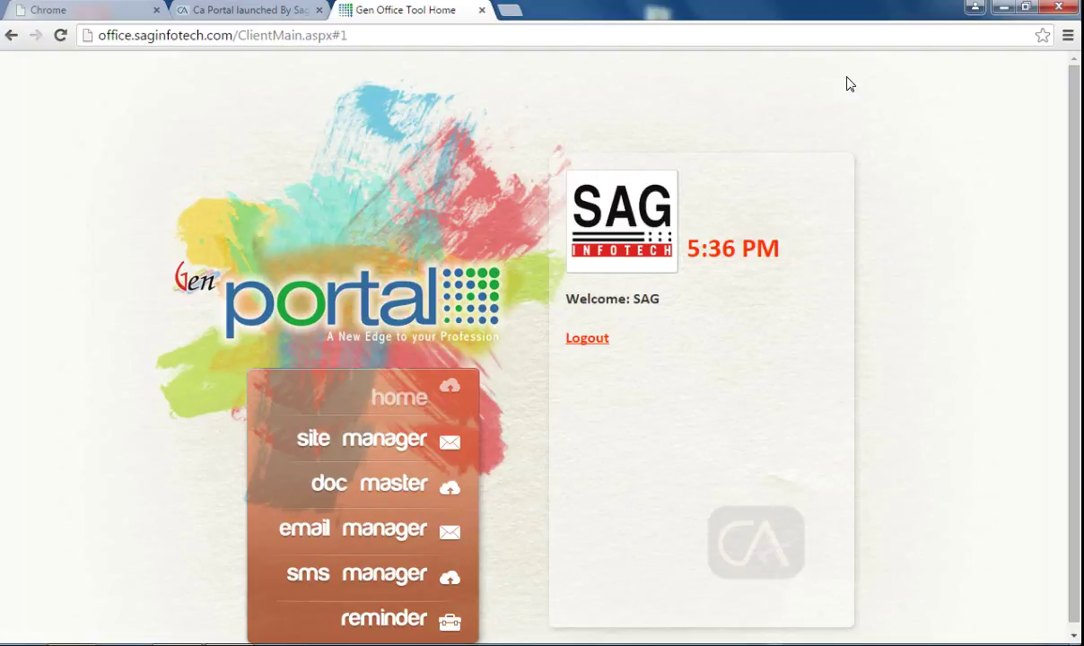
left_click(381, 539)
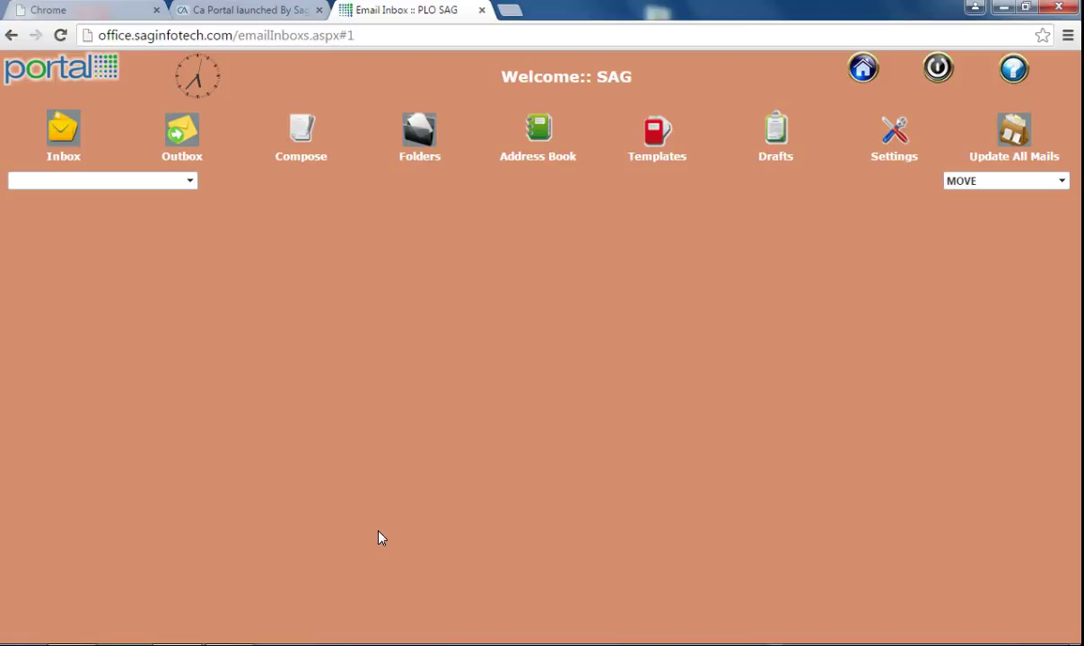
left_click(60, 143)
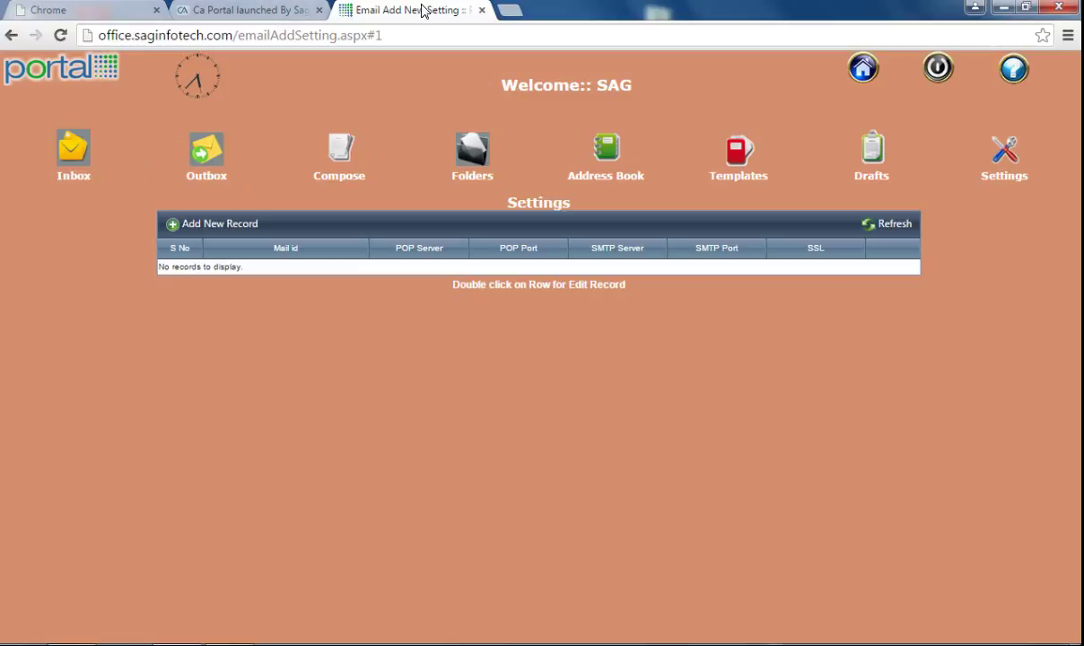
left_click(866, 70)
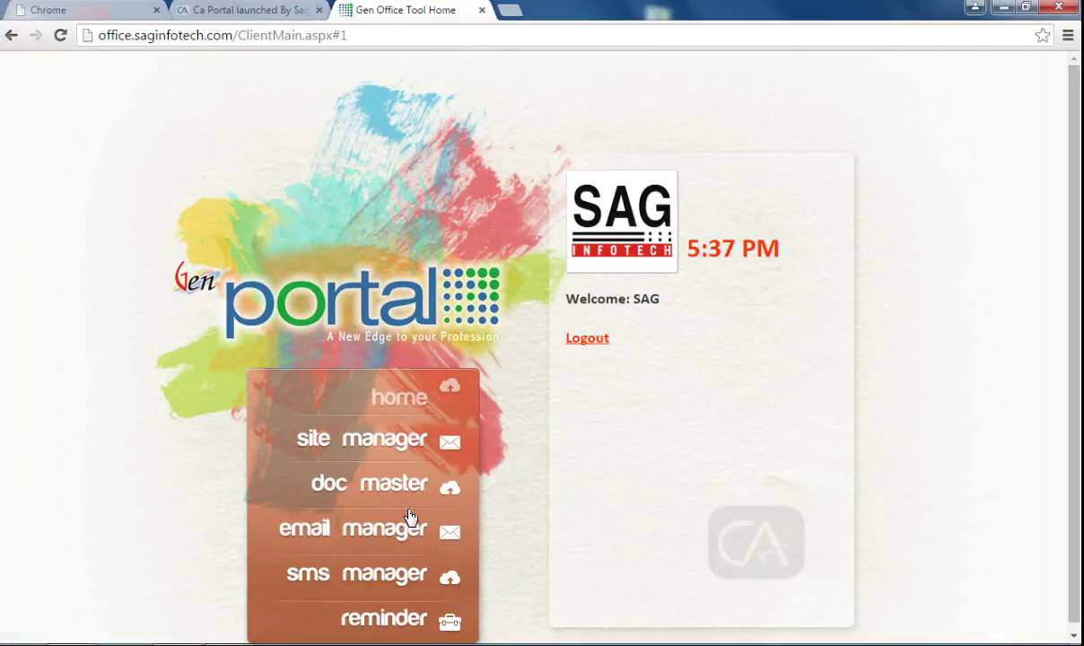
left_click(383, 579)
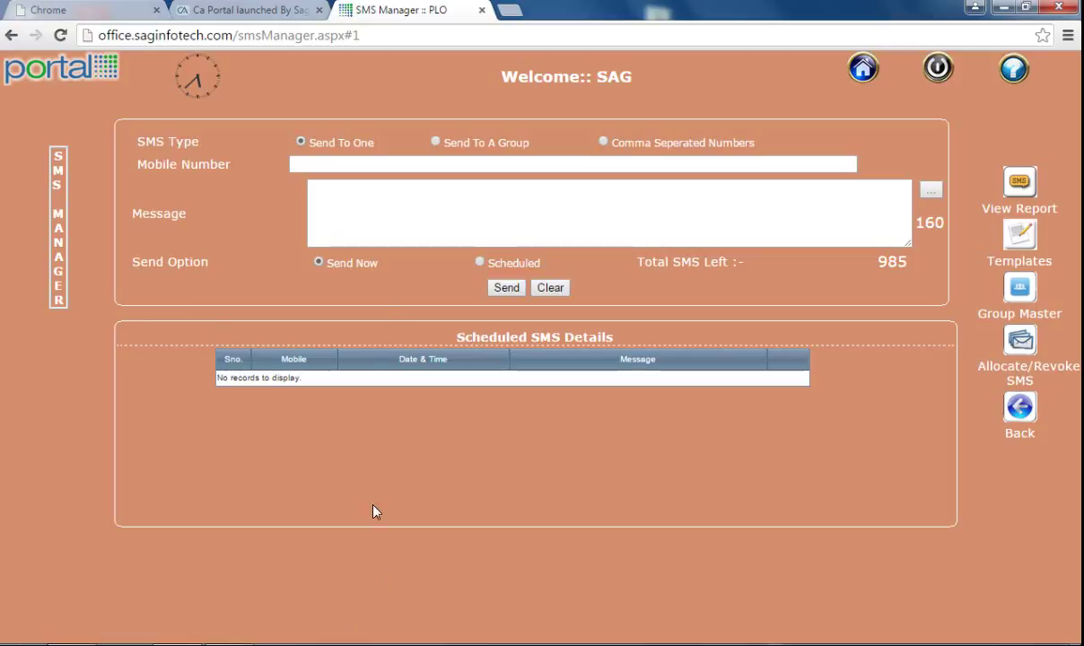
left_click(440, 198)
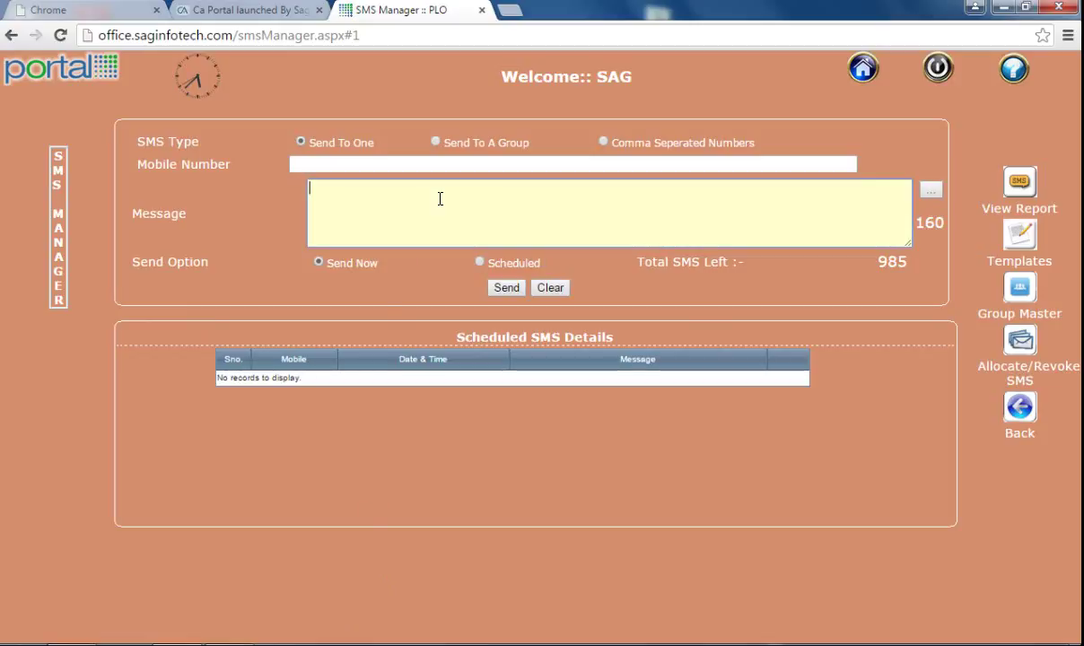
left_click(454, 163)
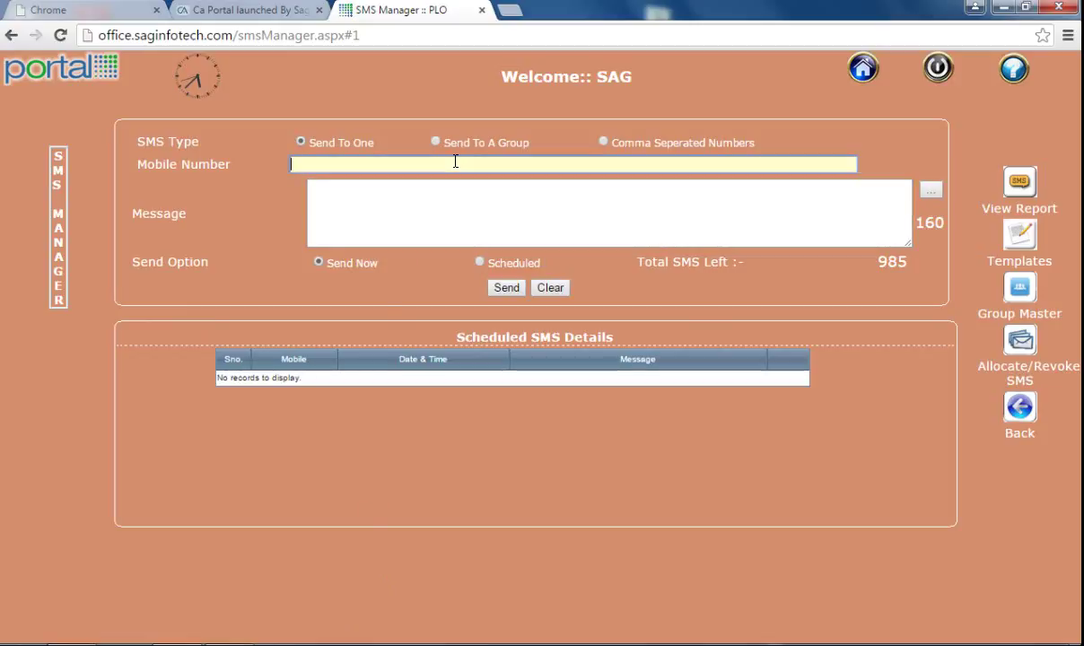
left_click(436, 206)
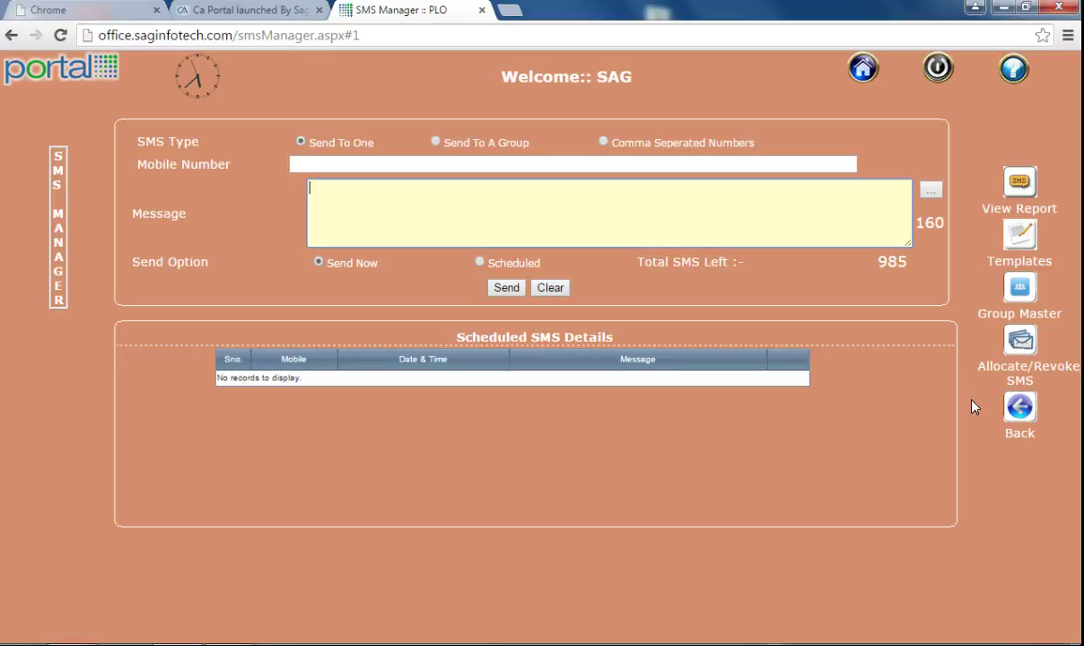
left_click(1021, 408)
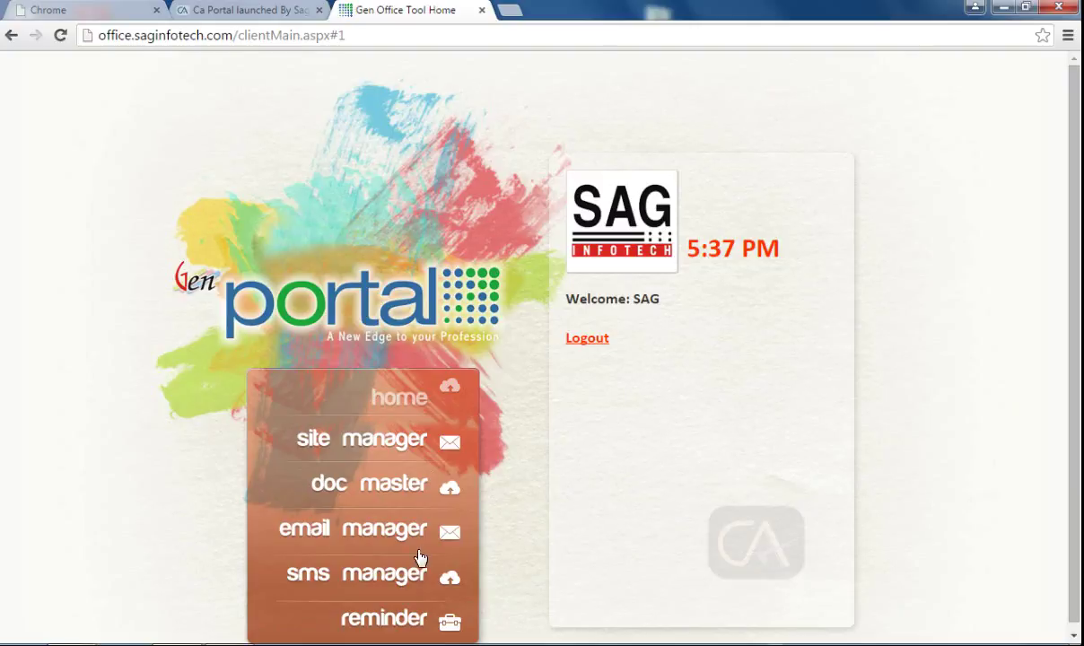
left_click(403, 621)
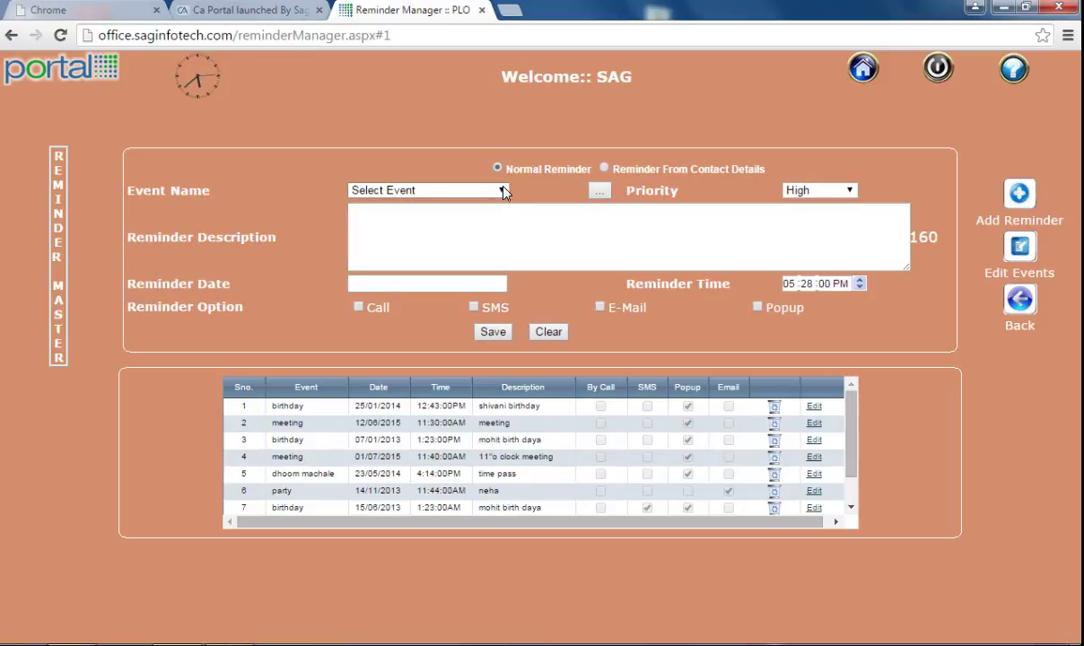
left_click(1020, 196)
left_click(473, 188)
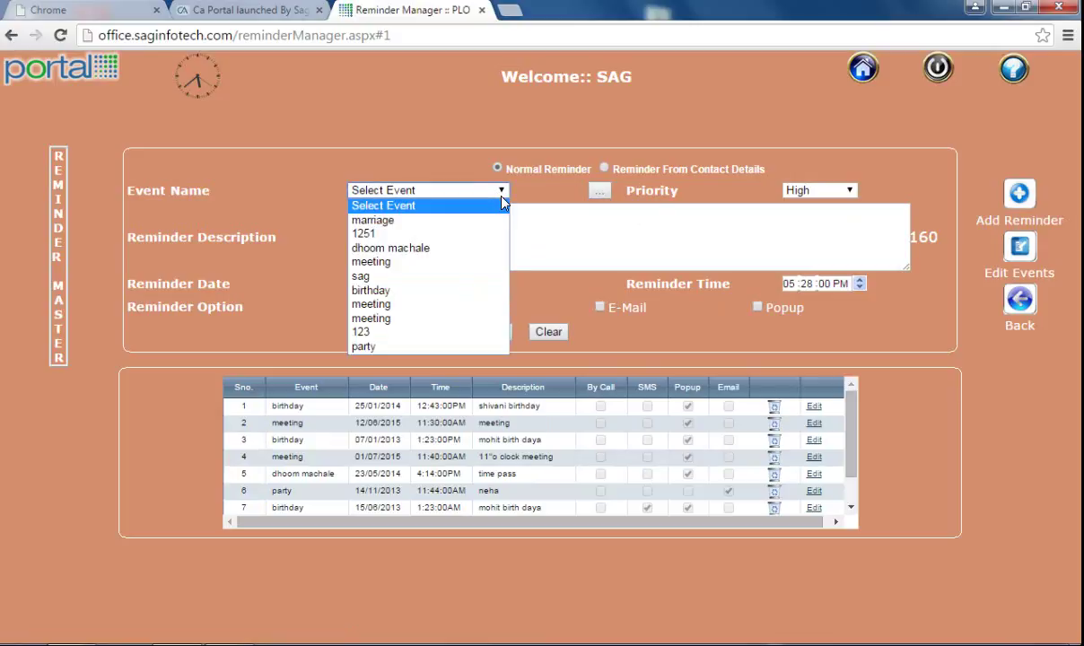
left_click(461, 261)
left_click(462, 235)
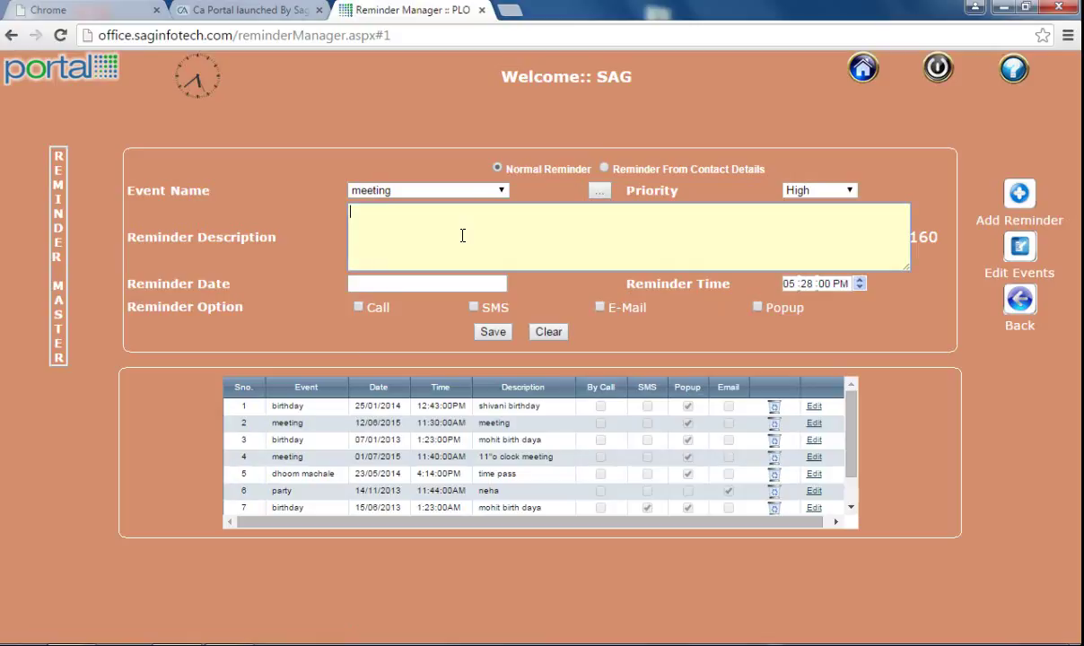
type("meeting at12 noo")
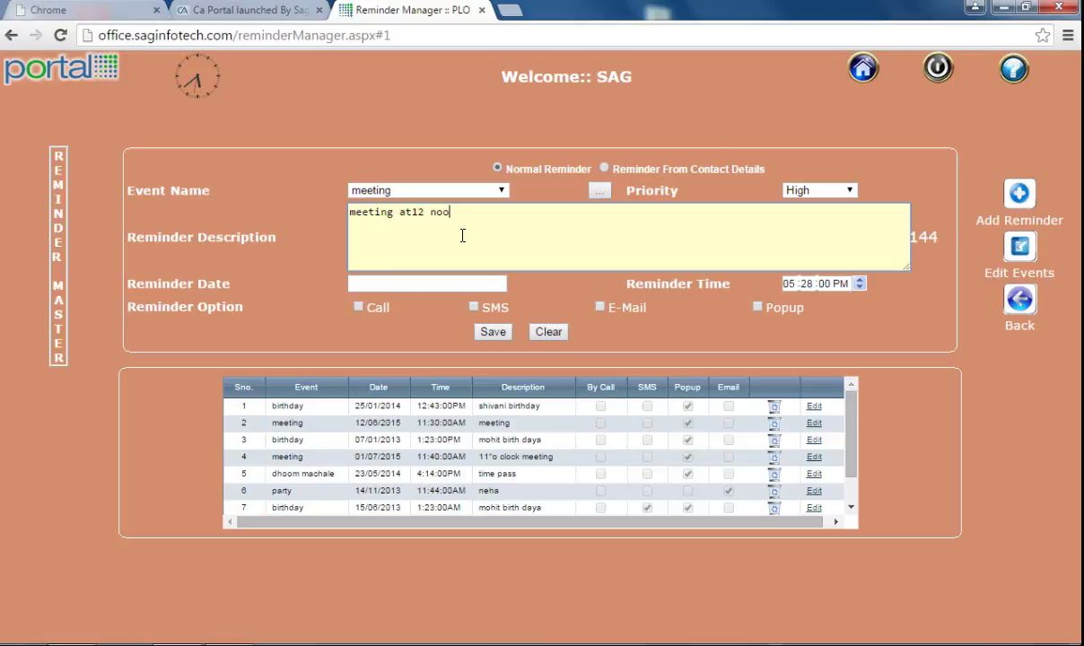
type("n.")
left_click(848, 192)
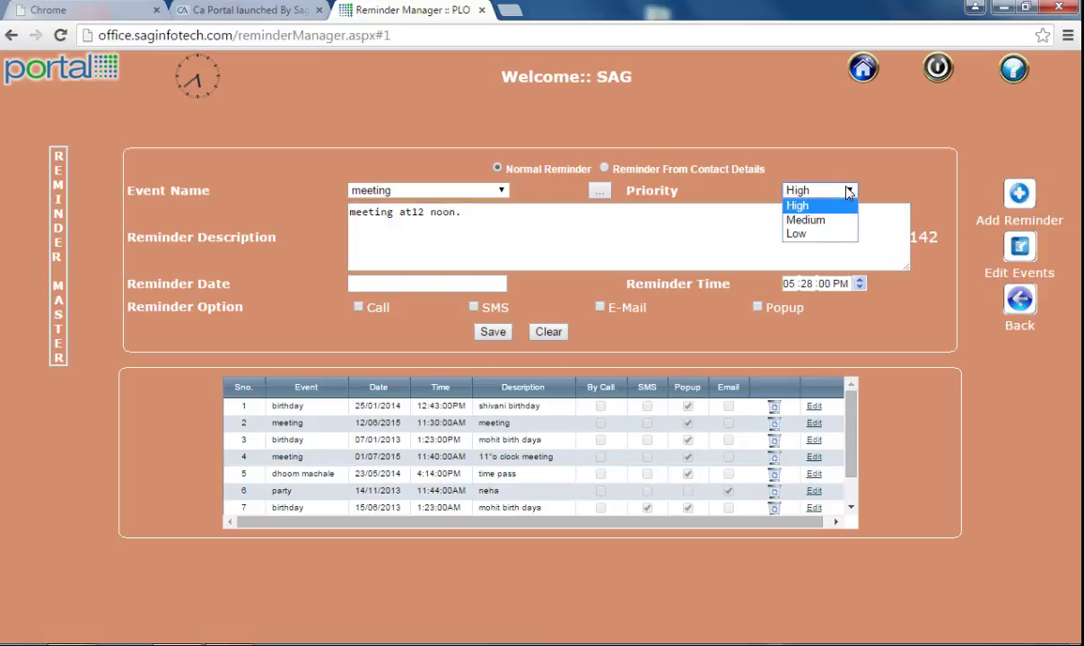
left_click(729, 231)
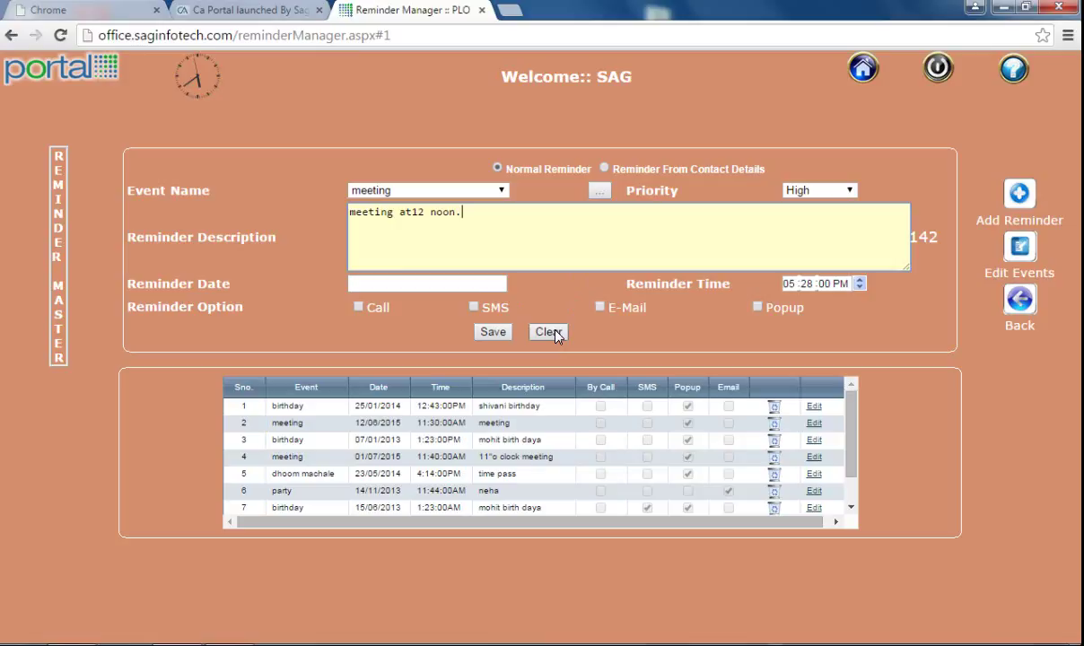
left_click(863, 75)
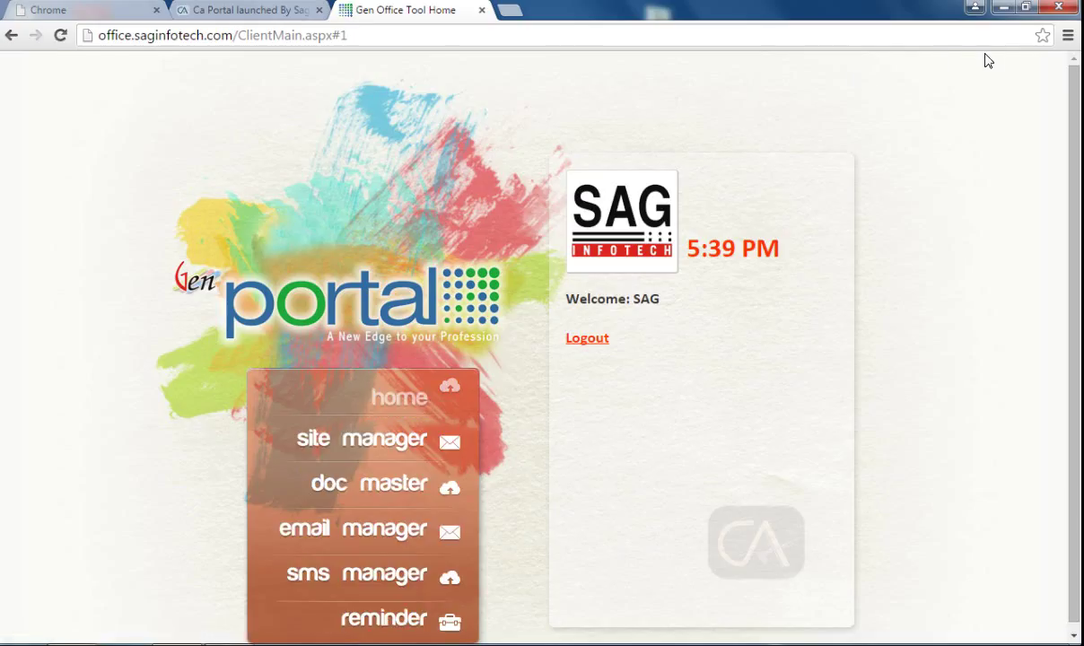
Log out of Gen Portal and switch to the CA Portal tab
left_click(588, 344)
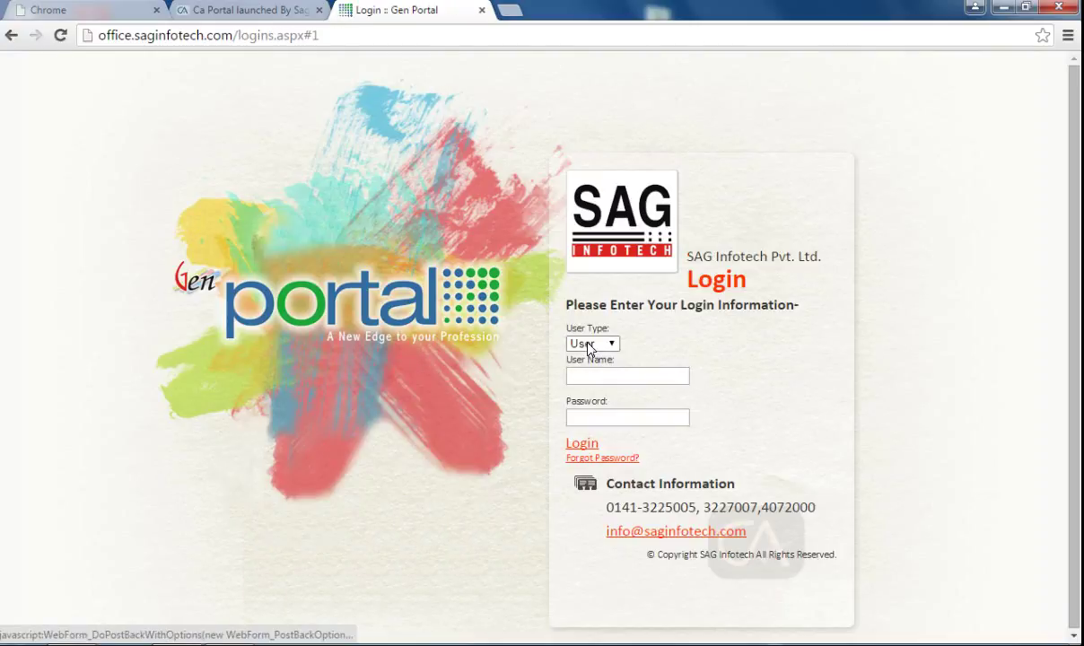
left_click(12, 35)
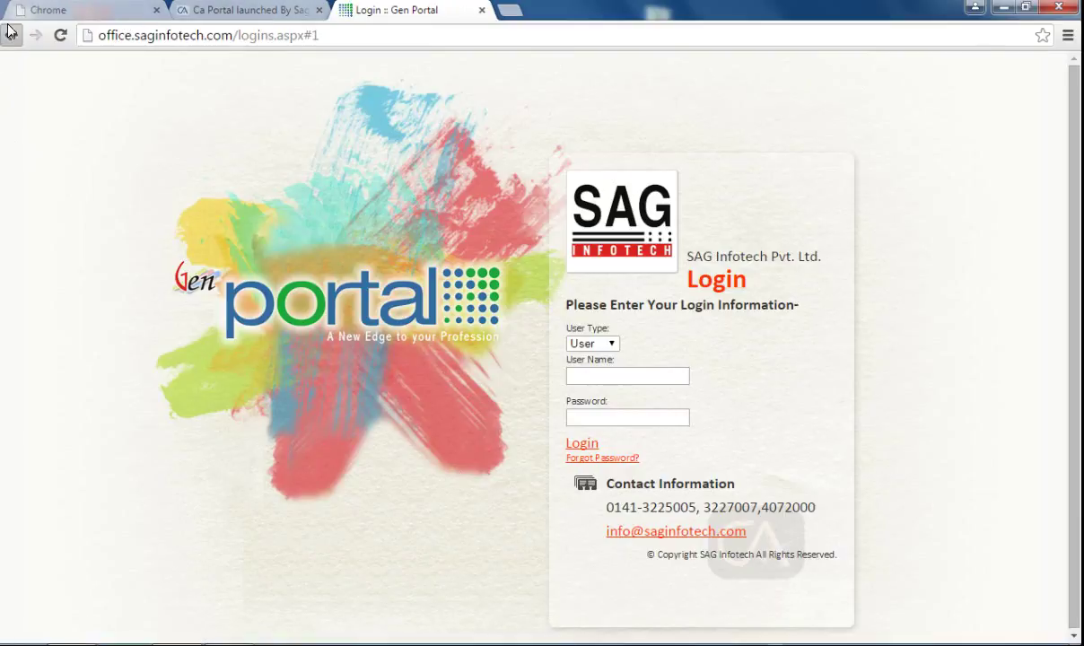
left_click(213, 12)
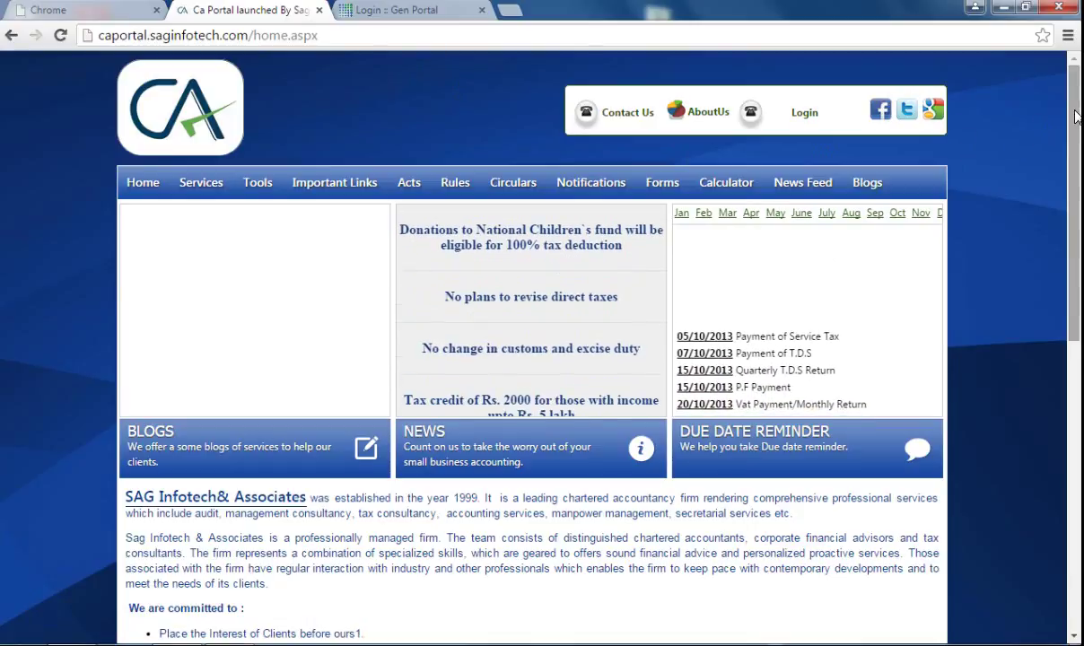
Scroll the blog's post list, go back, and load the Newsfeed.aspx page
left_click_drag(1077, 99, 1077, 138)
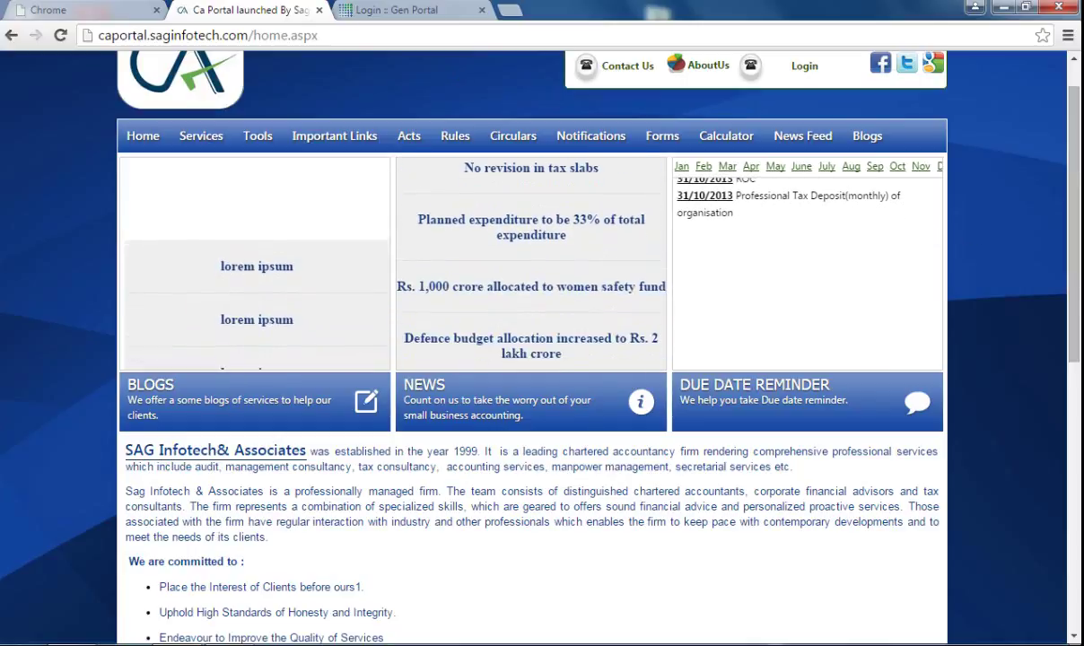
left_click(12, 36)
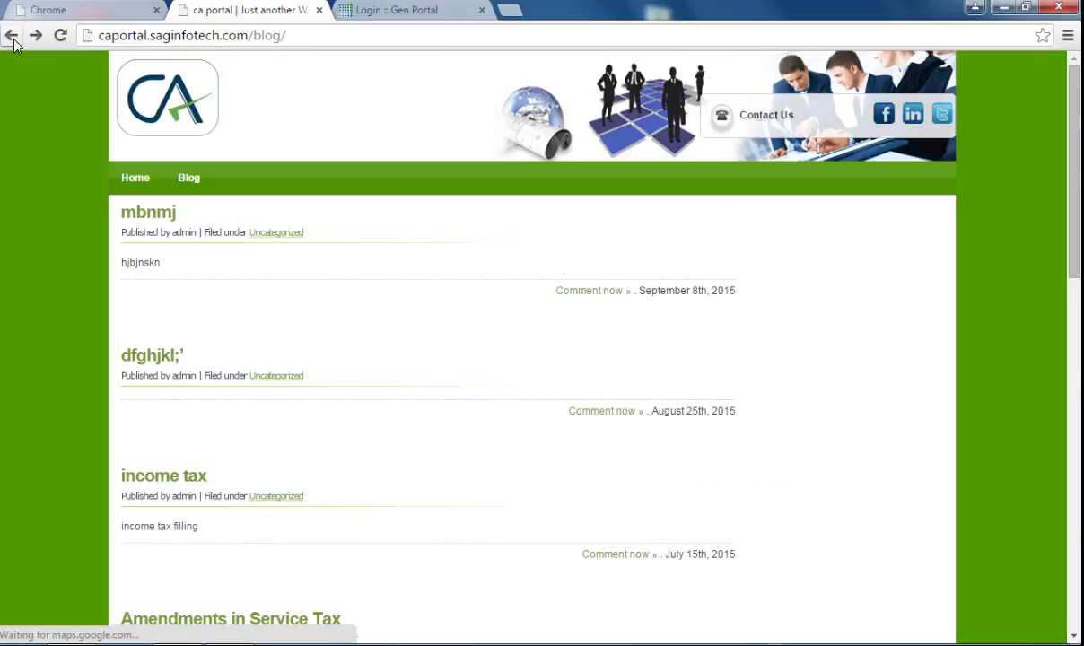
left_click(13, 42)
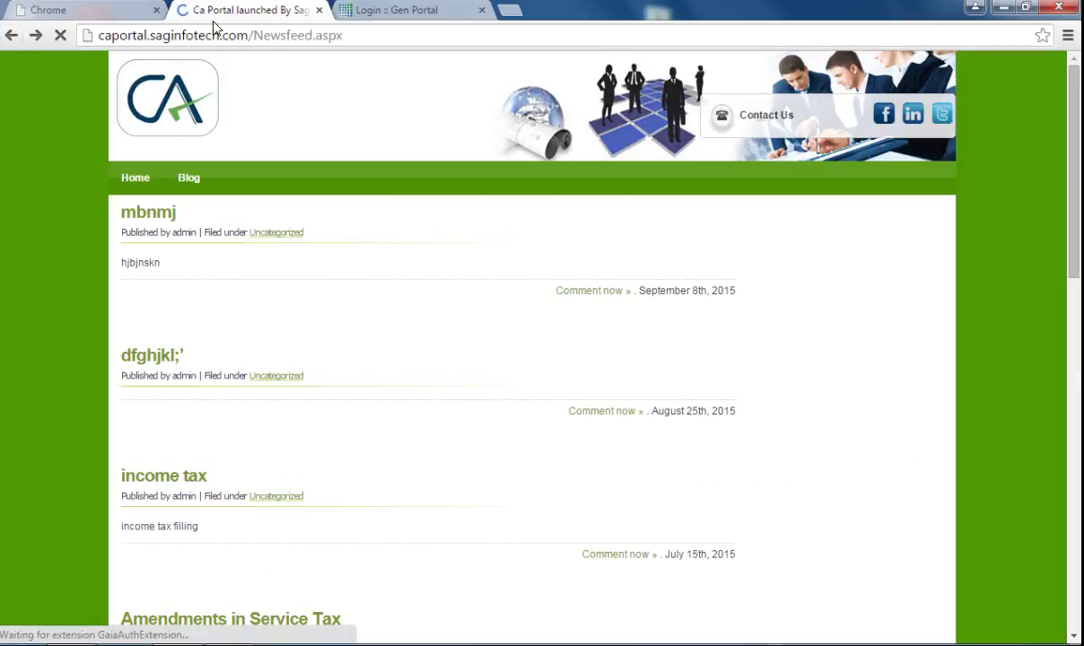